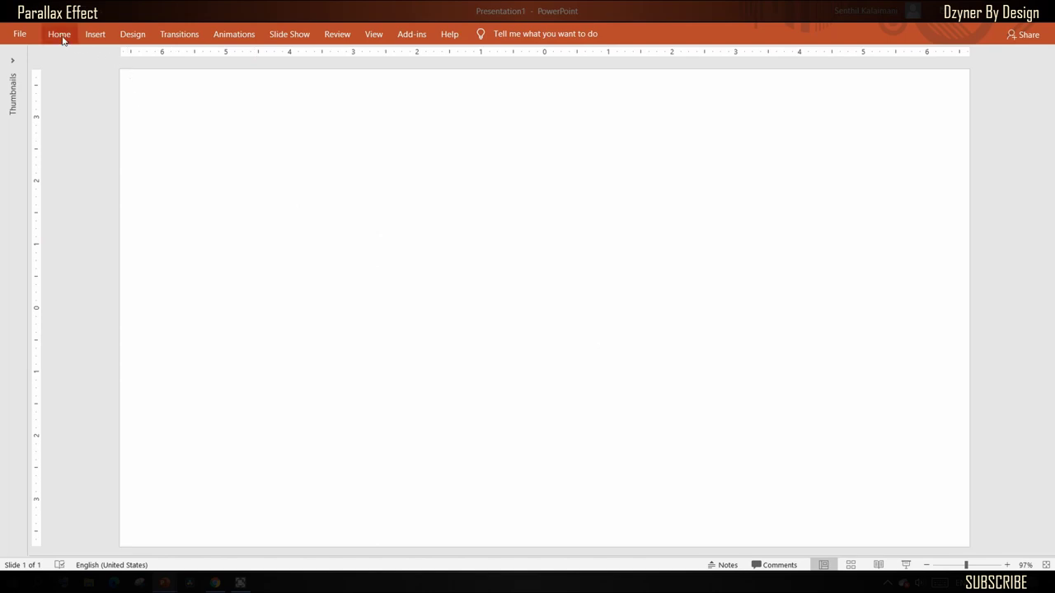
Step: Show the Selection pane for listing the slide's objects
{"action": "left_click", "coordinate": [59, 34]}
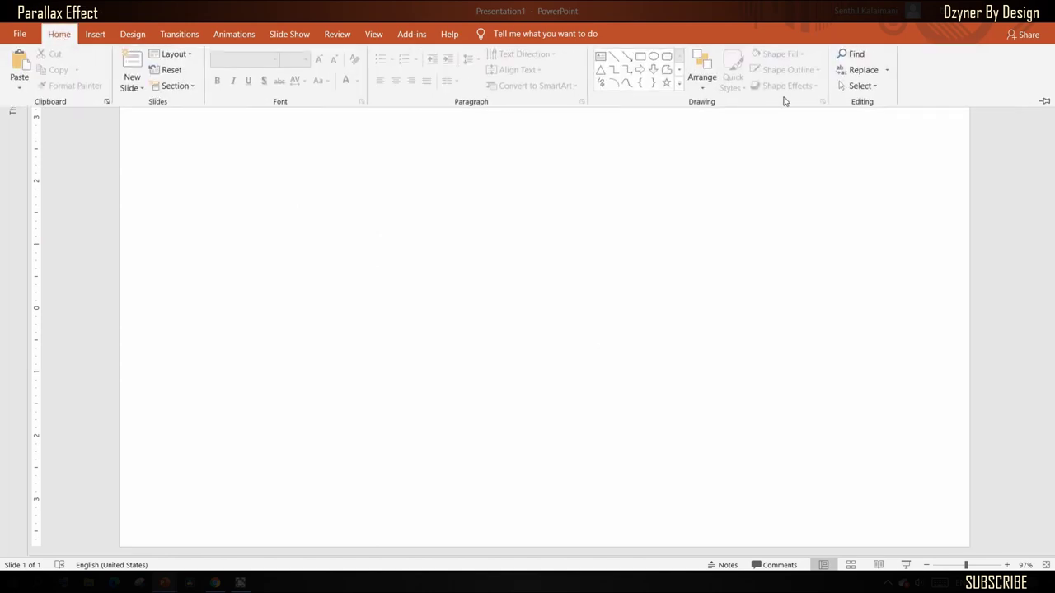
{"action": "left_click", "coordinate": [872, 87]}
{"action": "left_click", "coordinate": [885, 136]}
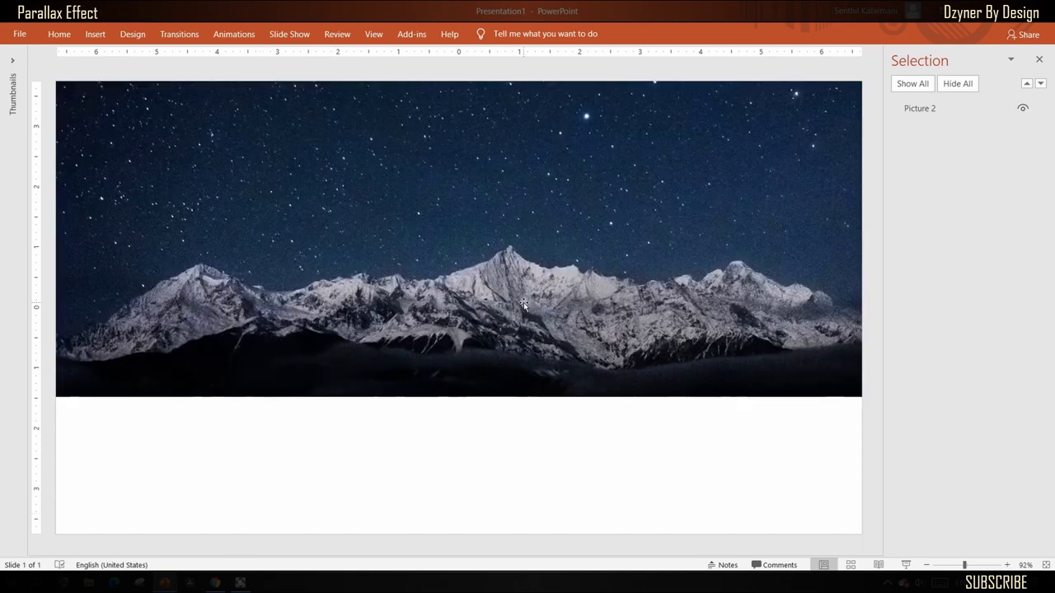
Step: Rename the mountain night-sky picture as Background in the object list
{"action": "left_click", "coordinate": [929, 108]}
{"action": "left_click", "coordinate": [931, 108]}
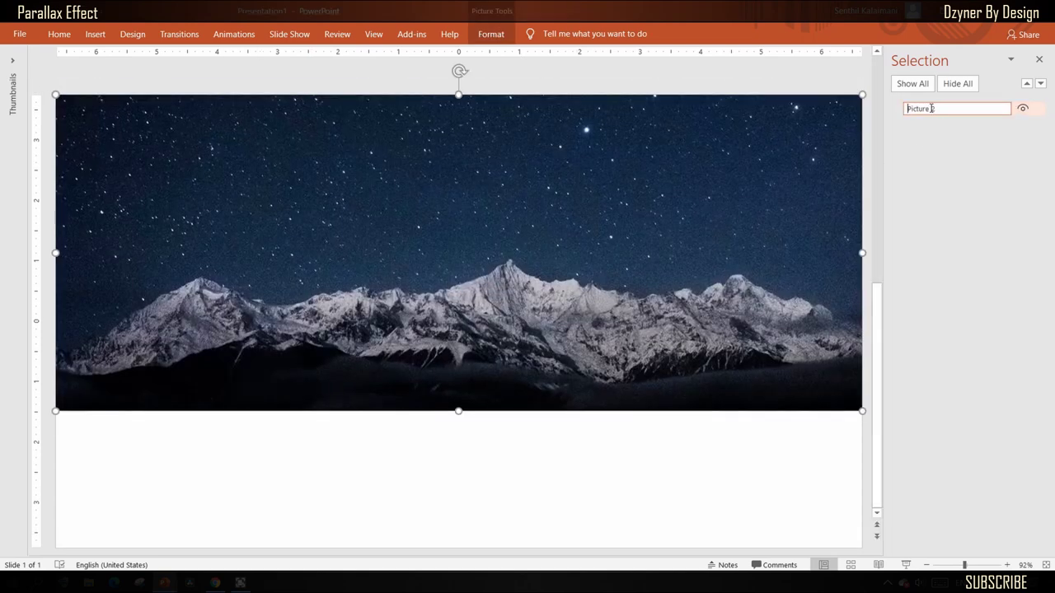
{"action": "key", "text": "ctrl+a"}
{"action": "type", "text": "B"}
{"action": "key", "text": "Return"}
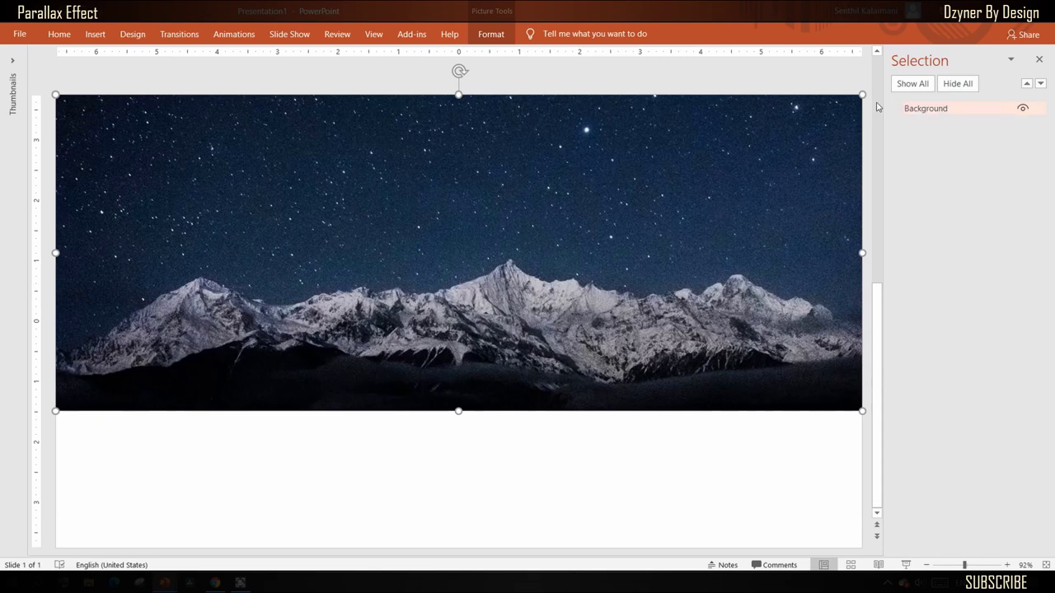
{"action": "left_click", "coordinate": [748, 80]}
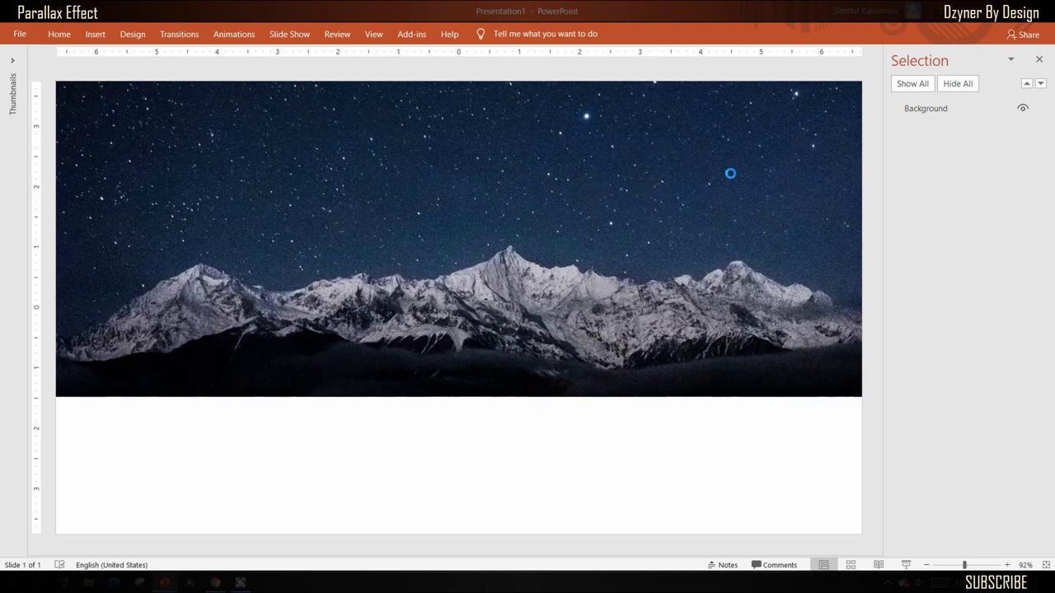
Step: Paste the moon picture into the sky and rename it as Moon in the object list
{"action": "key", "text": "ctrl+v"}
{"action": "key", "text": "Escape"}
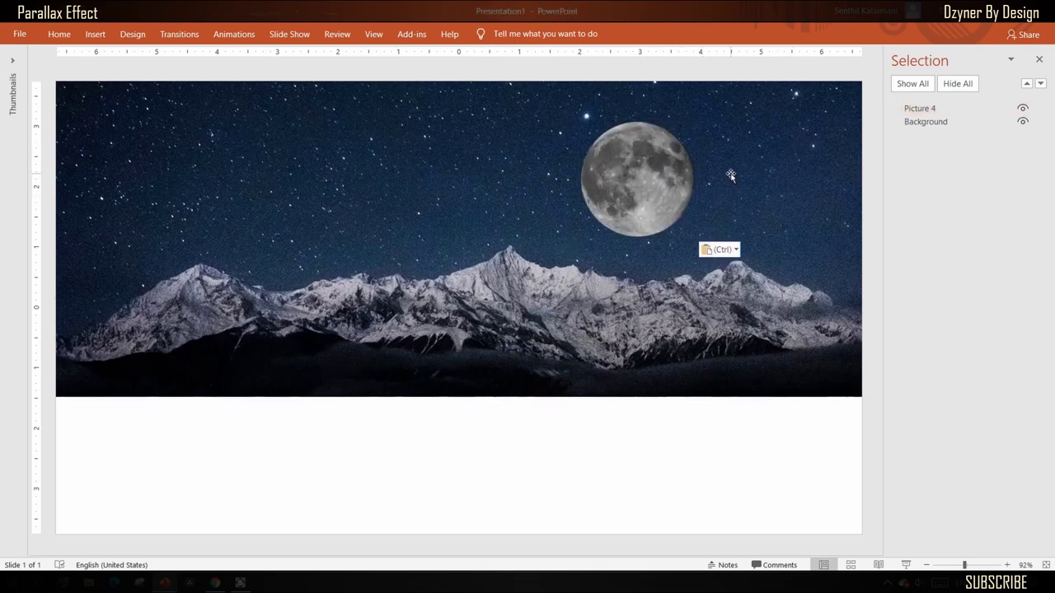
{"action": "left_click", "coordinate": [659, 178]}
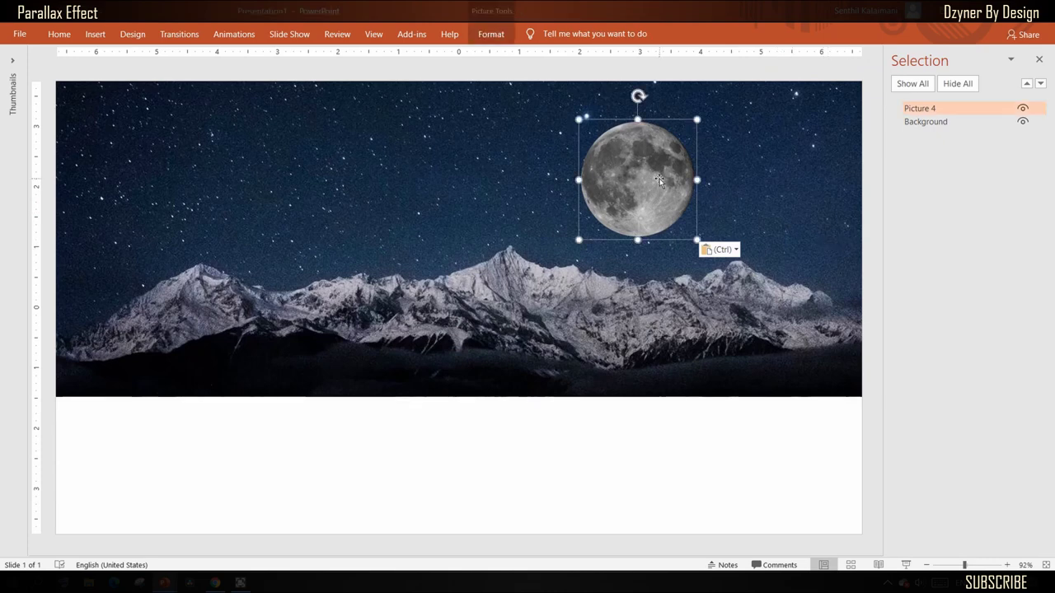
{"action": "double_click", "coordinate": [927, 108]}
{"action": "type", "text": "Moon"}
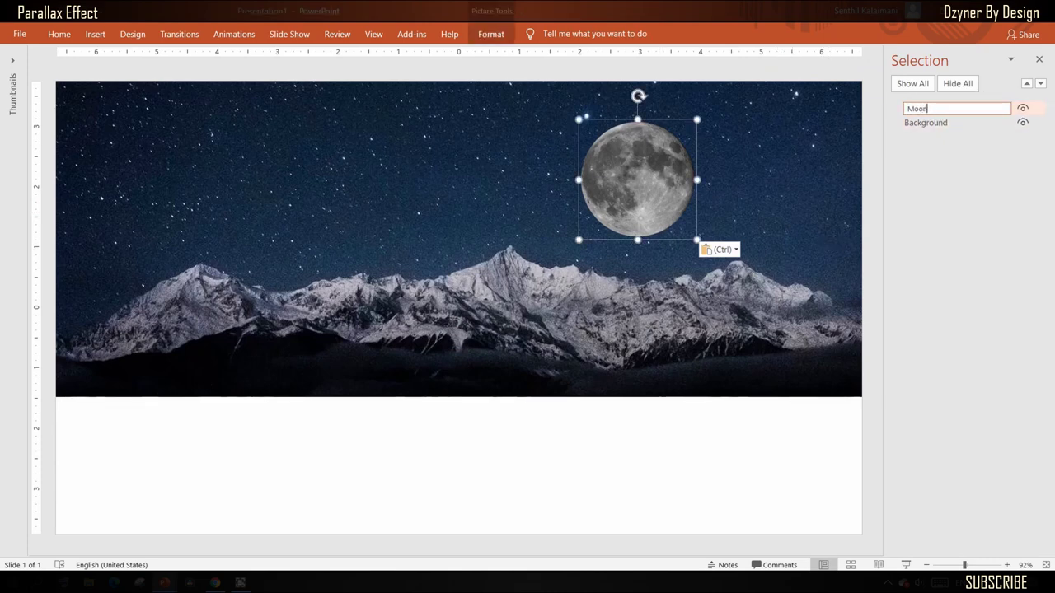
{"action": "key", "text": "Return"}
{"action": "left_click", "coordinate": [827, 73]}
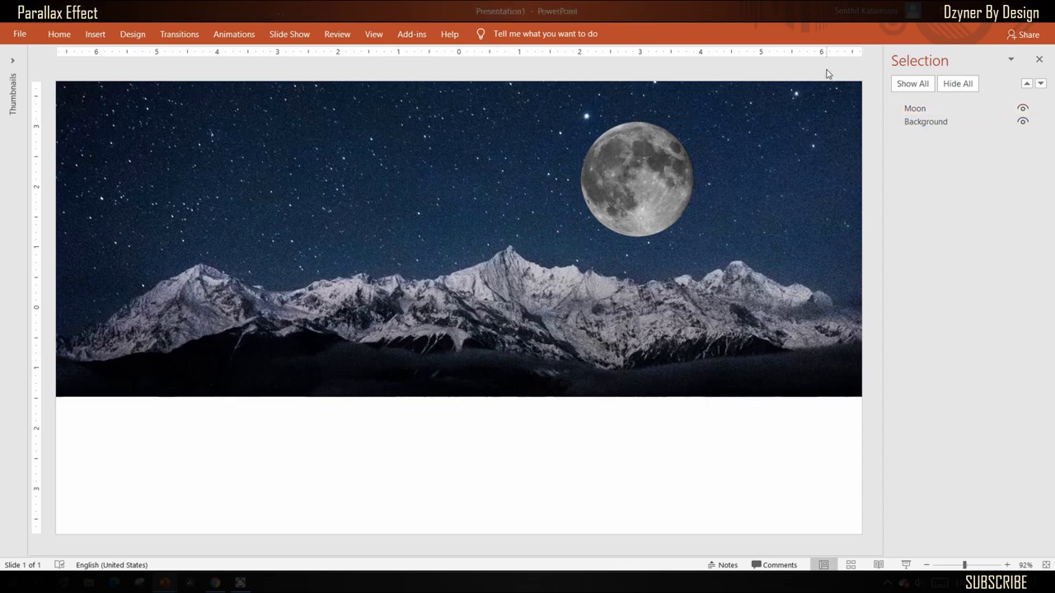
Step: Insert a text box reading "Moon Light" in the blank area below the mountain picture
{"action": "left_click", "coordinate": [95, 33]}
{"action": "left_click", "coordinate": [516, 72]}
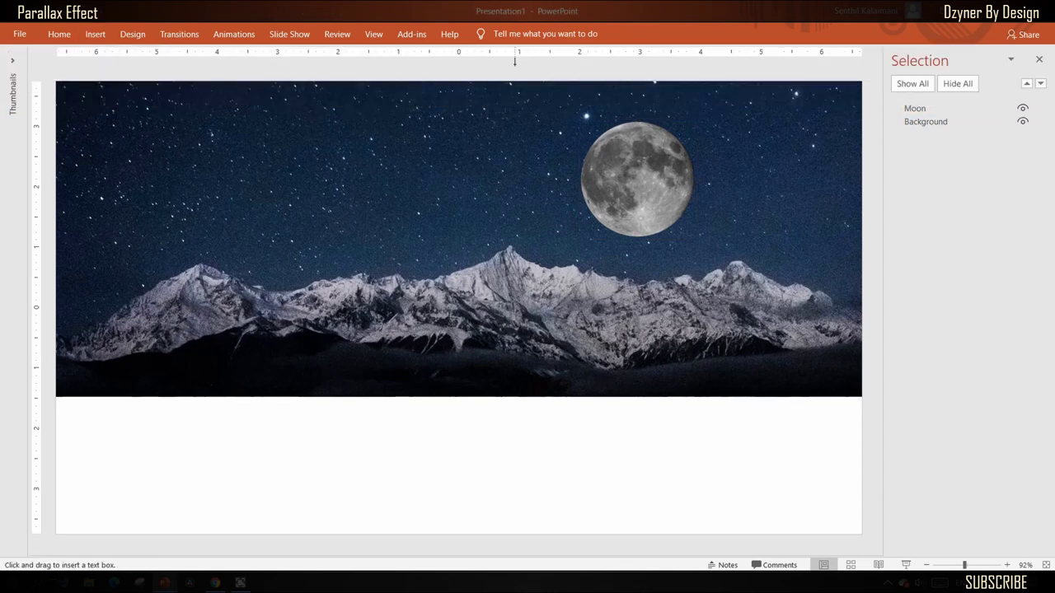
{"action": "left_click", "coordinate": [320, 435]}
{"action": "type", "text": "Moon"}
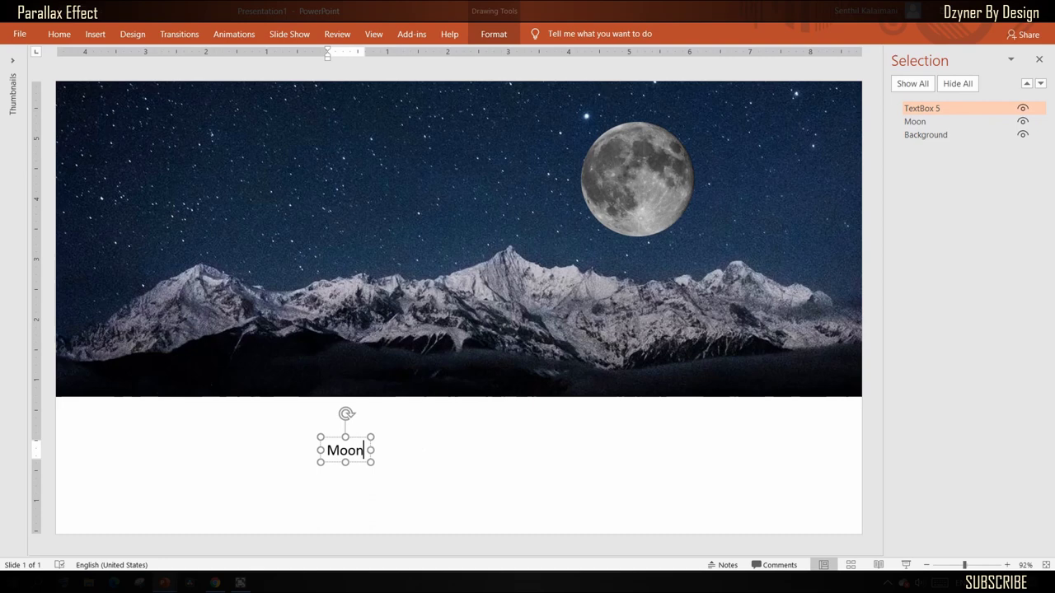
{"action": "type", "text": " Light"}
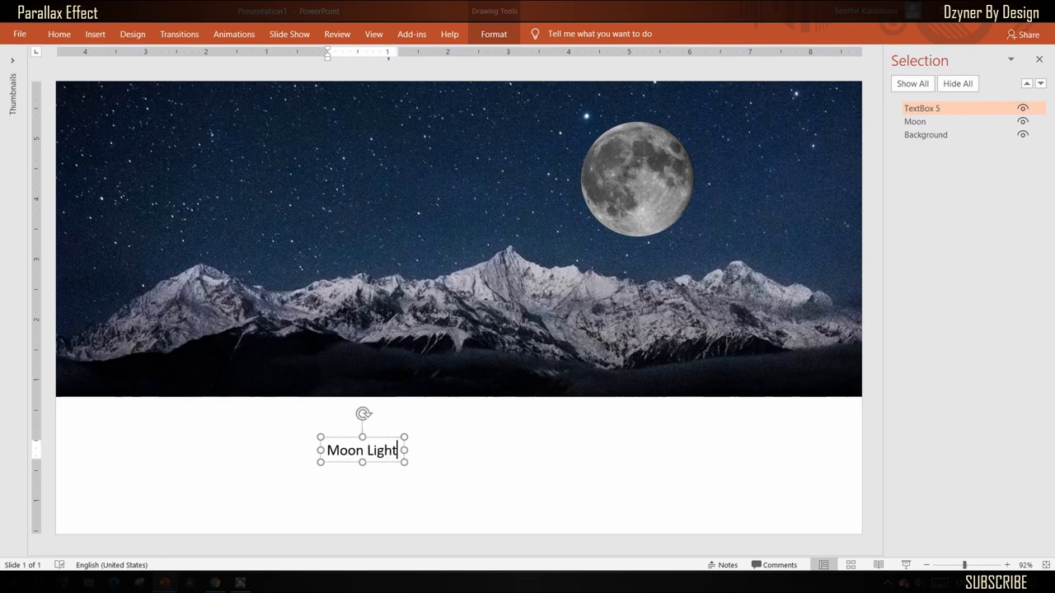
{"action": "key", "text": "Escape"}
Step: Apply the gold WordArt style to the Moon Light text and set its text fill to white
{"action": "left_click", "coordinate": [59, 34]}
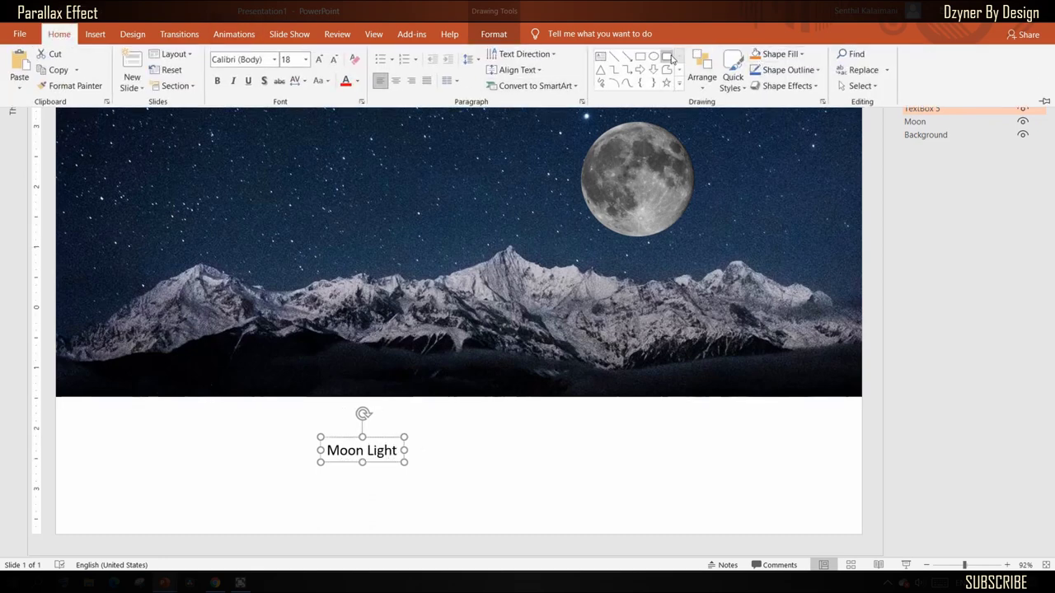
{"action": "left_click", "coordinate": [502, 34]}
{"action": "left_click", "coordinate": [678, 83]}
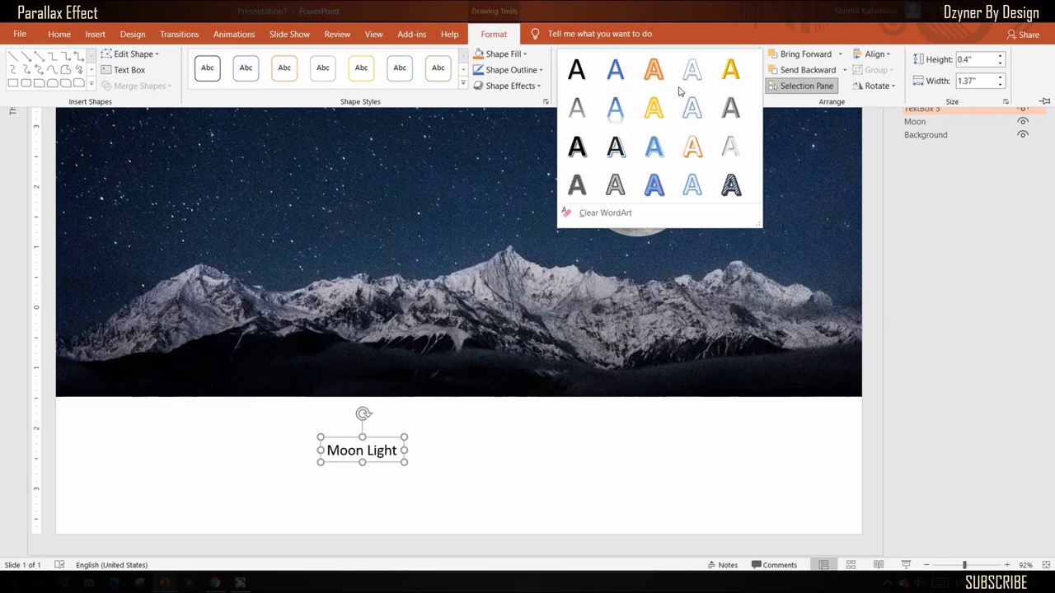
{"action": "left_click", "coordinate": [728, 70]}
{"action": "left_click", "coordinate": [732, 53]}
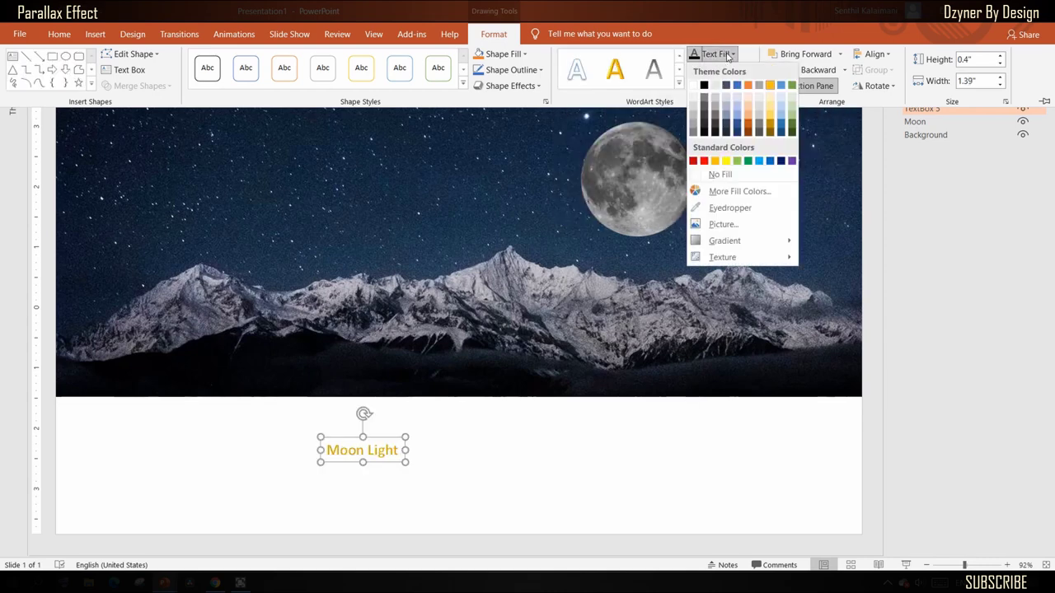
{"action": "left_click", "coordinate": [698, 87]}
Step: Enlarge the Moon Light text until its box is about 11.21" wide and center it across the mountains
{"action": "left_click", "coordinate": [59, 34]}
{"action": "left_click", "coordinate": [319, 59]}
{"action": "left_click", "coordinate": [318, 59]}
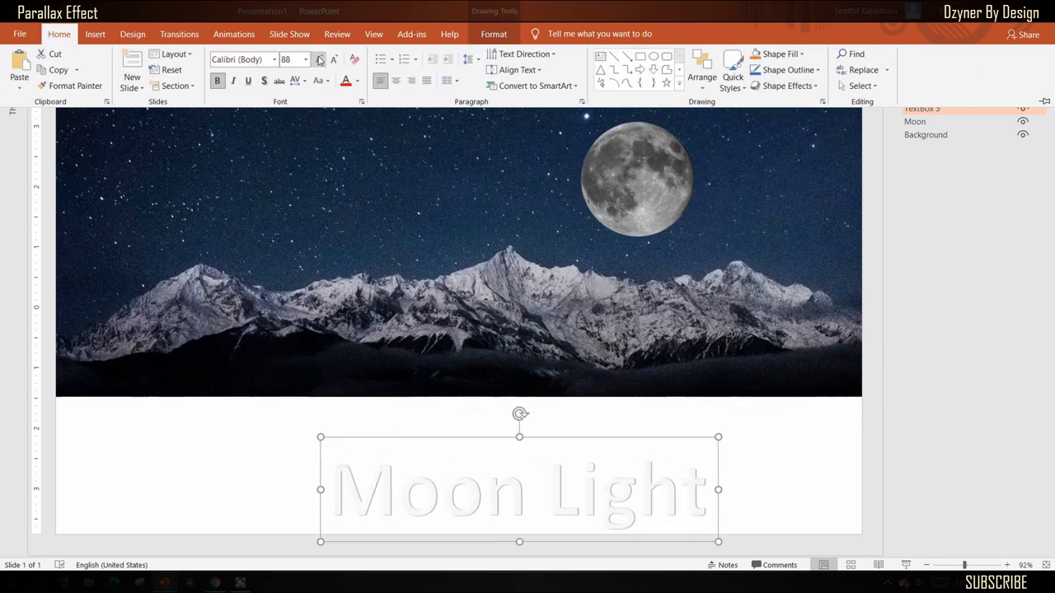
{"action": "left_click", "coordinate": [319, 59]}
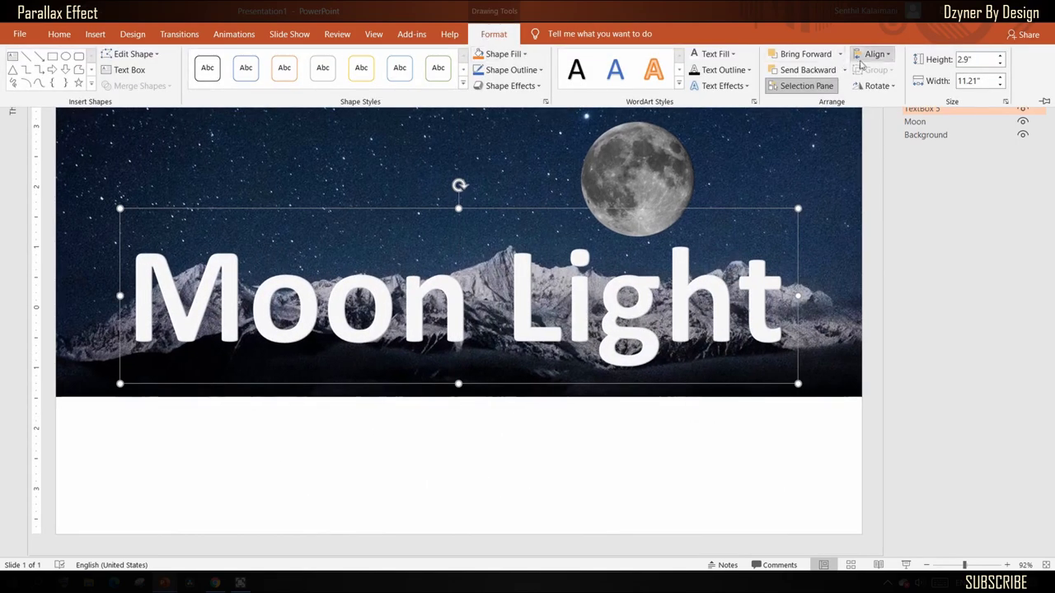
{"action": "left_click", "coordinate": [550, 472]}
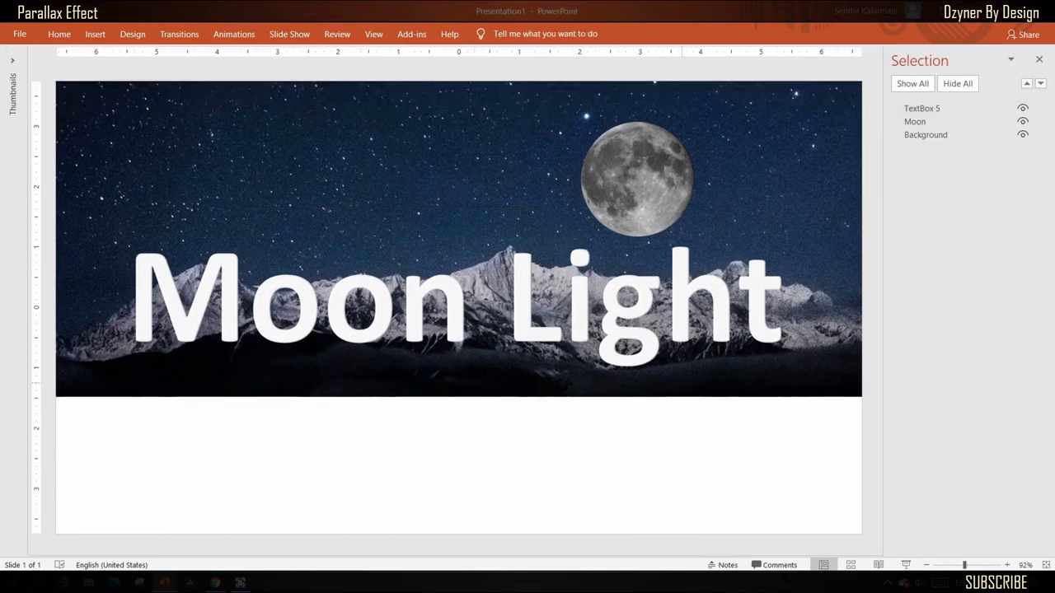
Step: Rename the Moon Light text box as Text in the object list
{"action": "double_click", "coordinate": [929, 109]}
{"action": "key", "text": "ctrl+a"}
{"action": "type", "text": "Text"}
{"action": "left_click", "coordinate": [837, 76]}
Step: Paste the van picture over the lower part of the slide and remove its background, keeping only the van and the snowy ground
{"action": "key", "text": "ctrl+v"}
{"action": "left_click", "coordinate": [877, 279]}
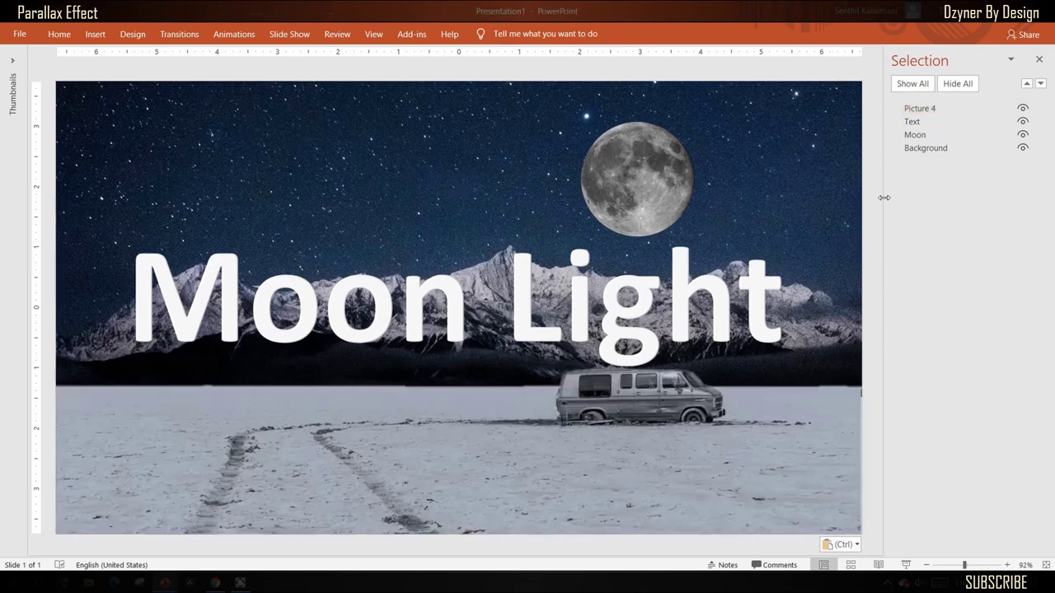
{"action": "left_click", "coordinate": [860, 380]}
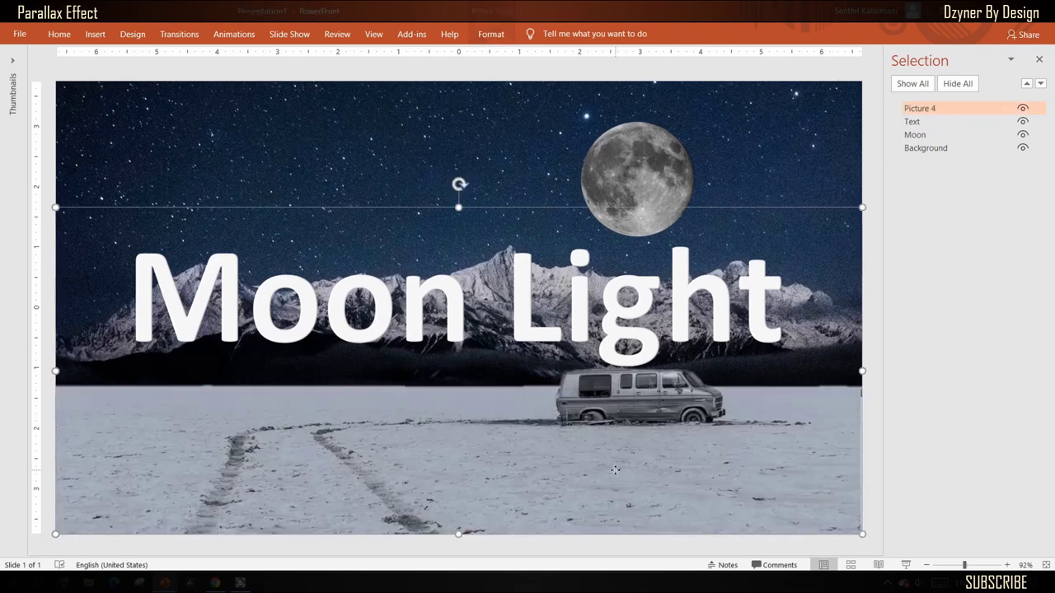
{"action": "left_click", "coordinate": [490, 34]}
{"action": "left_click", "coordinate": [37, 89]}
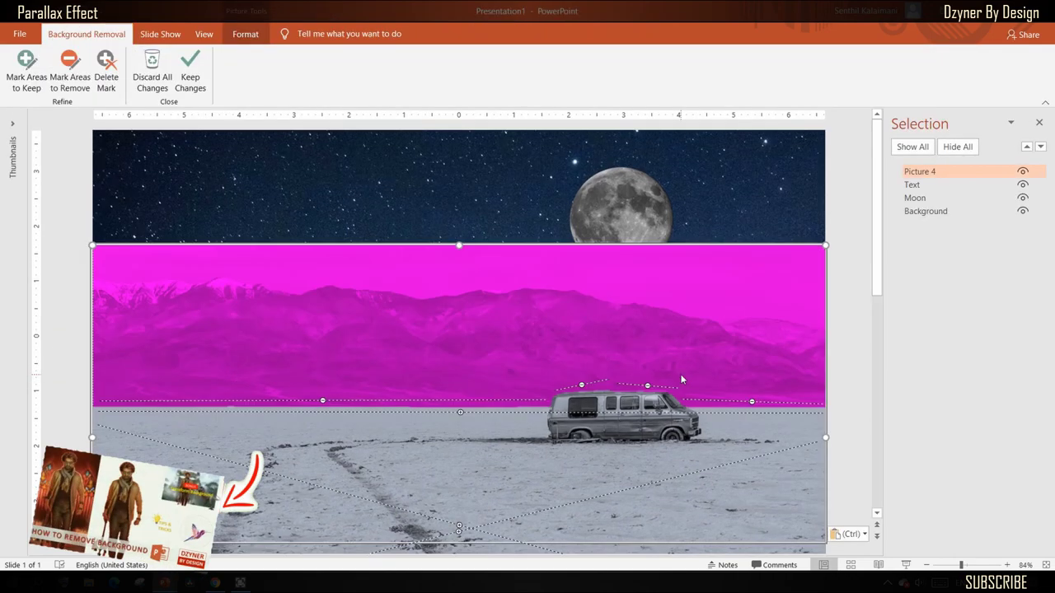
{"action": "left_click", "coordinate": [188, 82]}
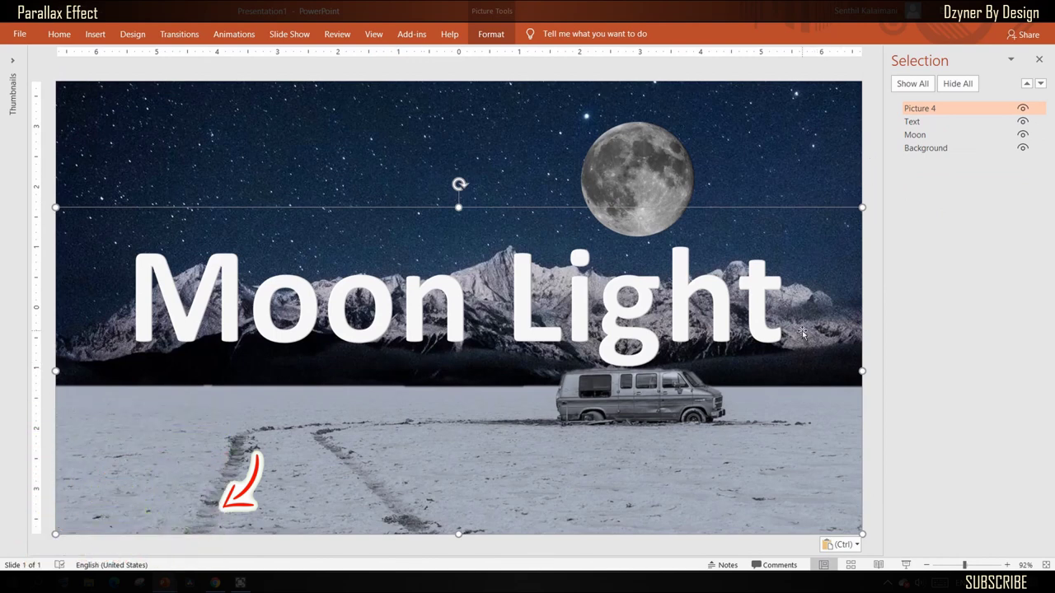
{"action": "key", "text": "Escape"}
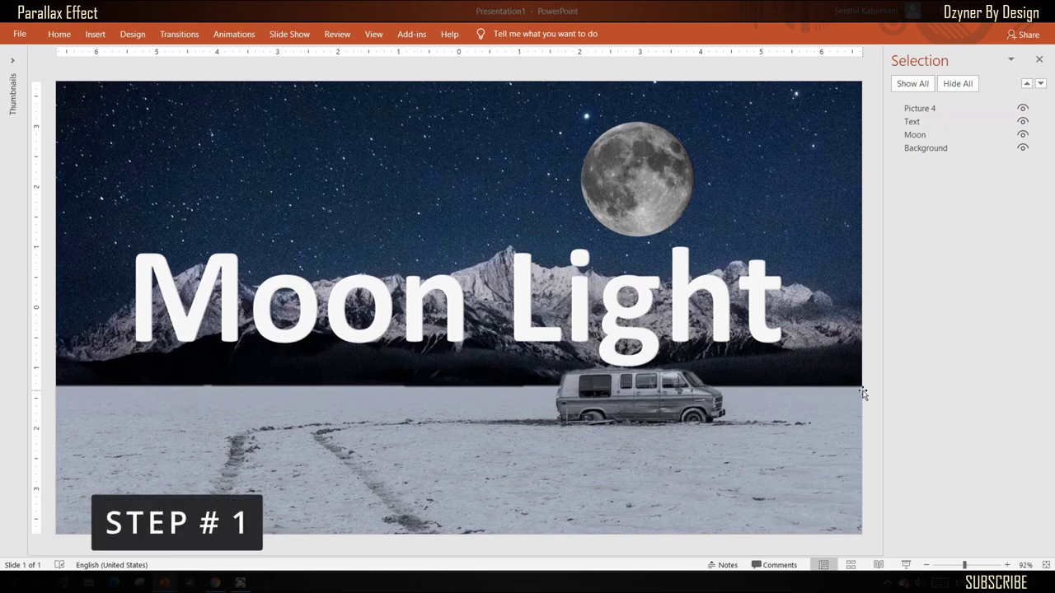
{"action": "left_click", "coordinate": [849, 414]}
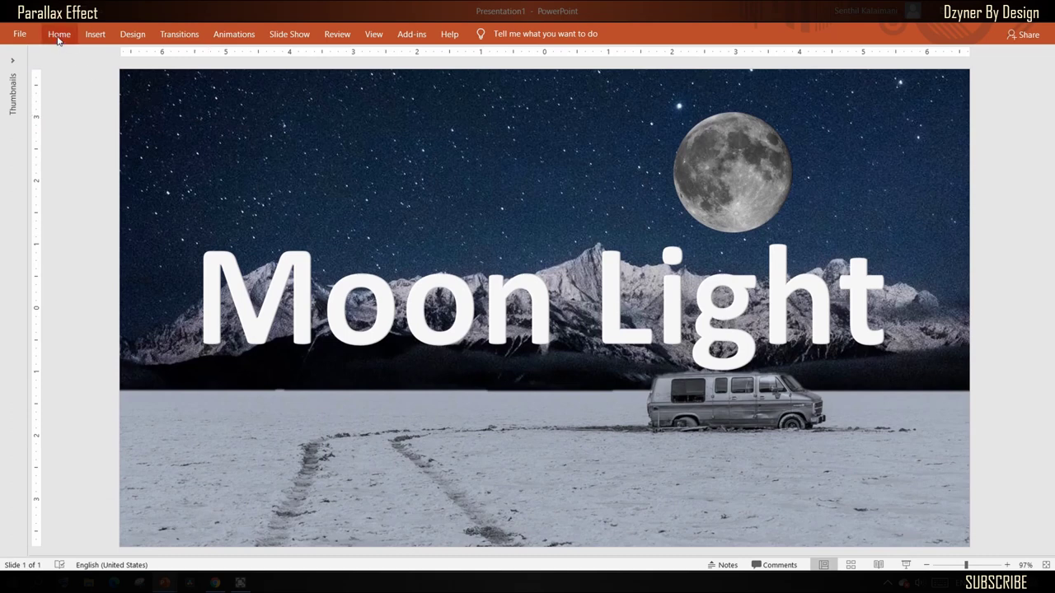
Step: Show the Animation Pane and apply a Lines motion path to the Background picture
{"action": "double_click", "coordinate": [233, 33]}
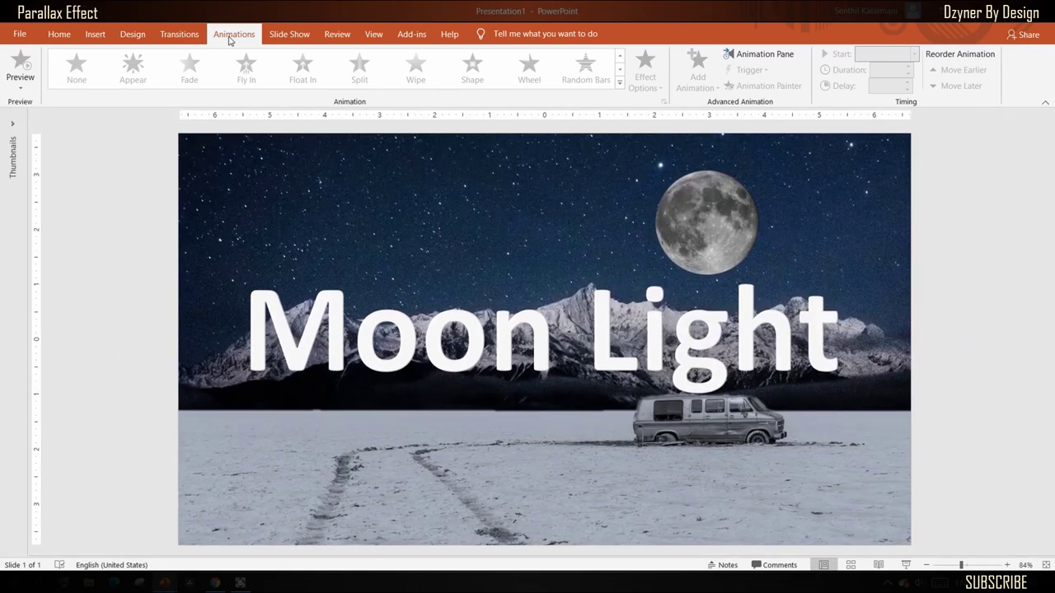
{"action": "left_click", "coordinate": [781, 55]}
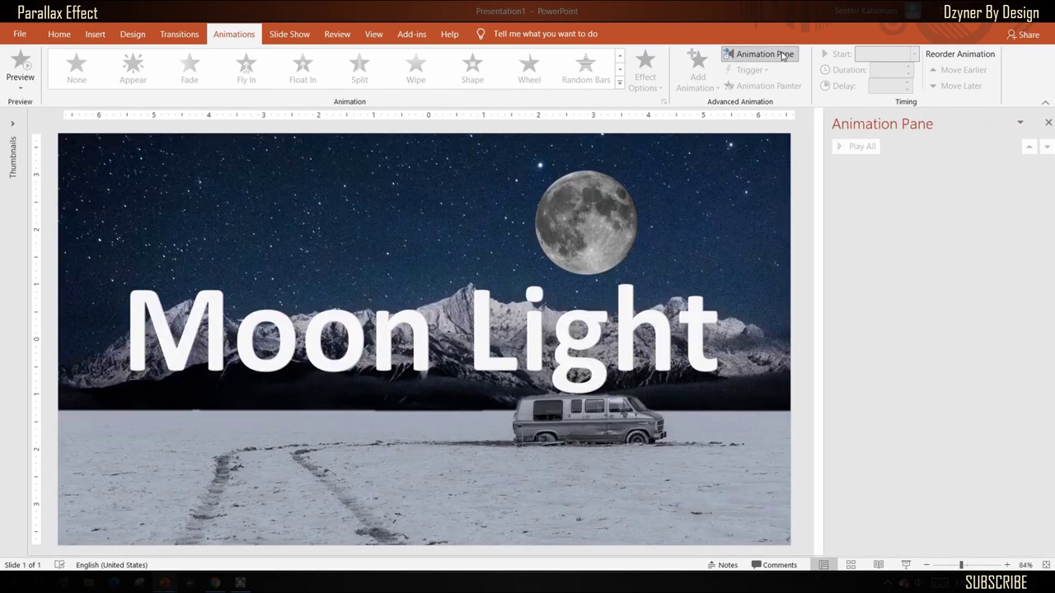
{"action": "left_click", "coordinate": [363, 244]}
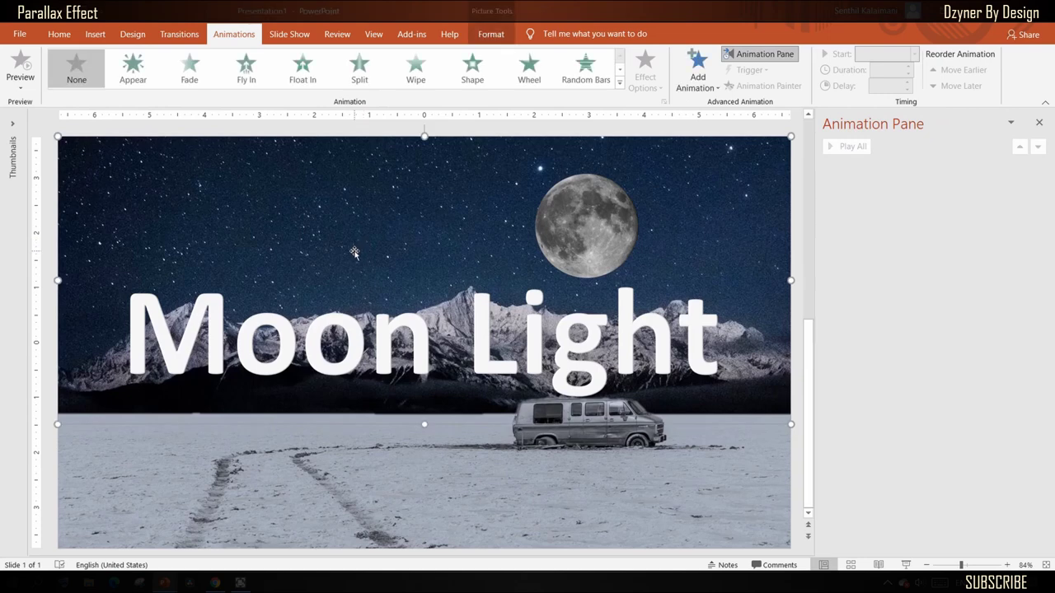
{"action": "left_click", "coordinate": [620, 87]}
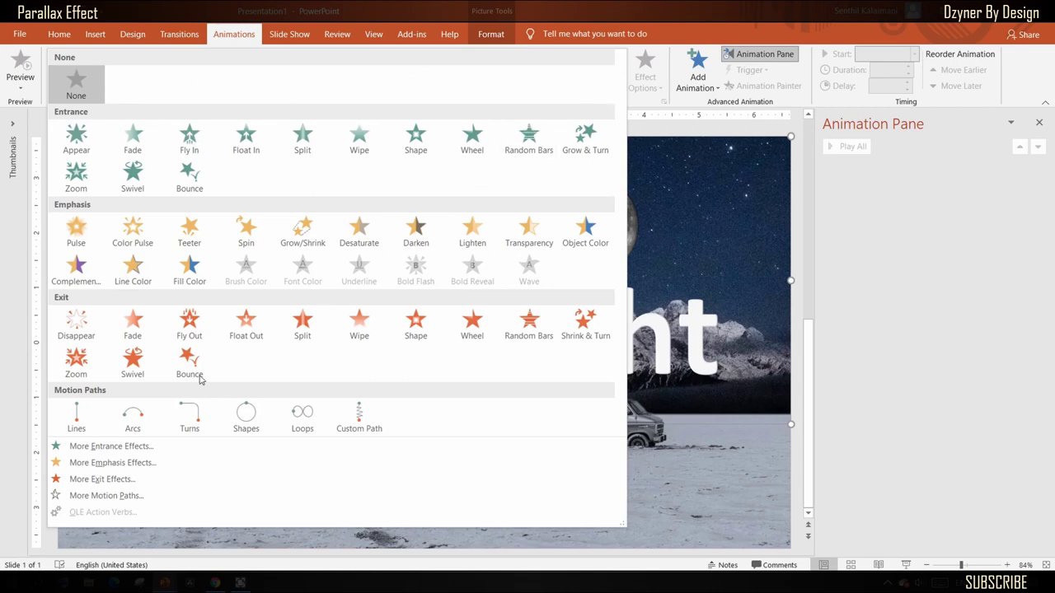
{"action": "left_click", "coordinate": [81, 417]}
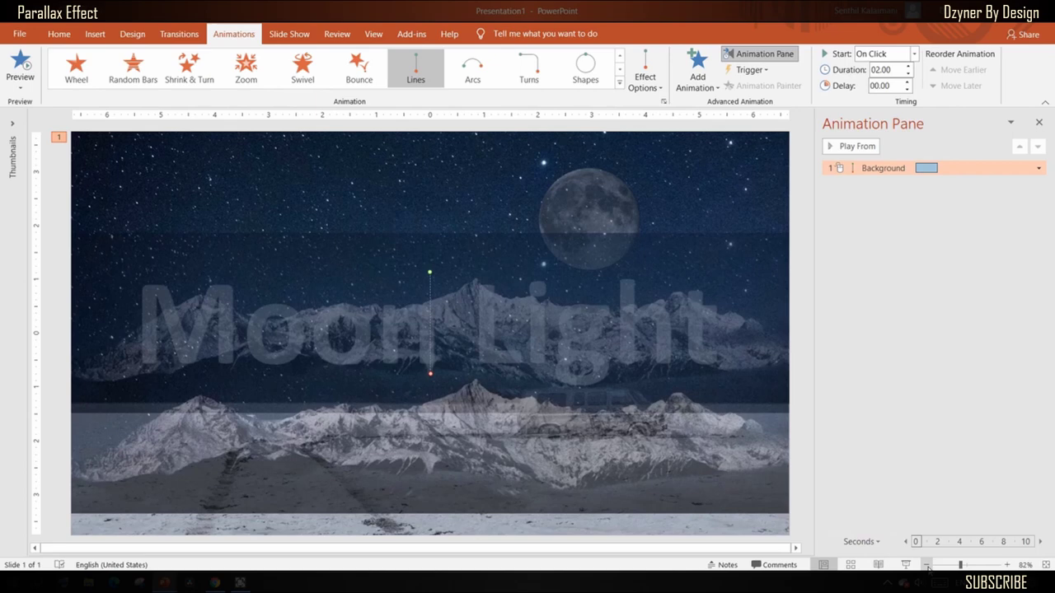
Step: Redirect the Background's motion path straight upward so it ends above the slide
{"action": "left_click", "coordinate": [926, 565]}
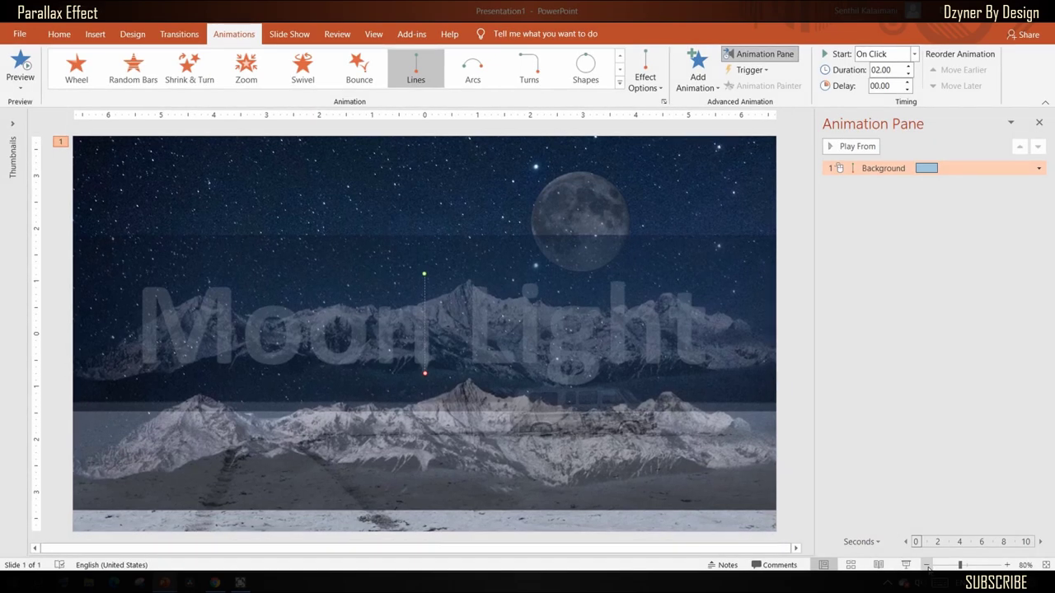
{"action": "left_click", "coordinate": [926, 566]}
{"action": "left_click", "coordinate": [927, 565]}
{"action": "left_click", "coordinate": [926, 566]}
{"action": "left_click", "coordinate": [926, 565]}
{"action": "left_click", "coordinate": [927, 565]}
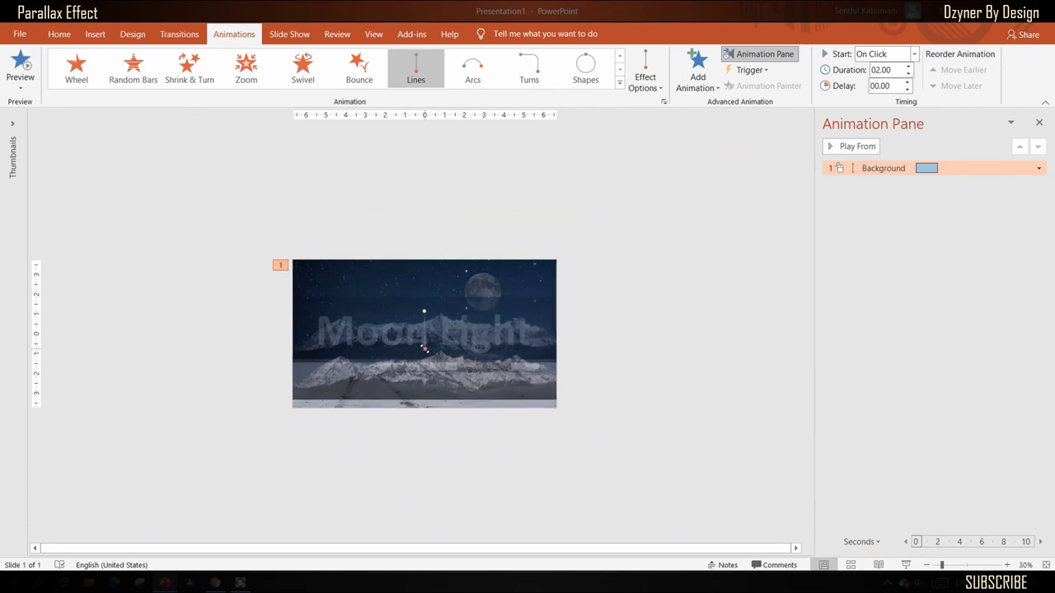
{"action": "left_click_drag", "start_coordinate": [424, 349], "coordinate": [420, 207]}
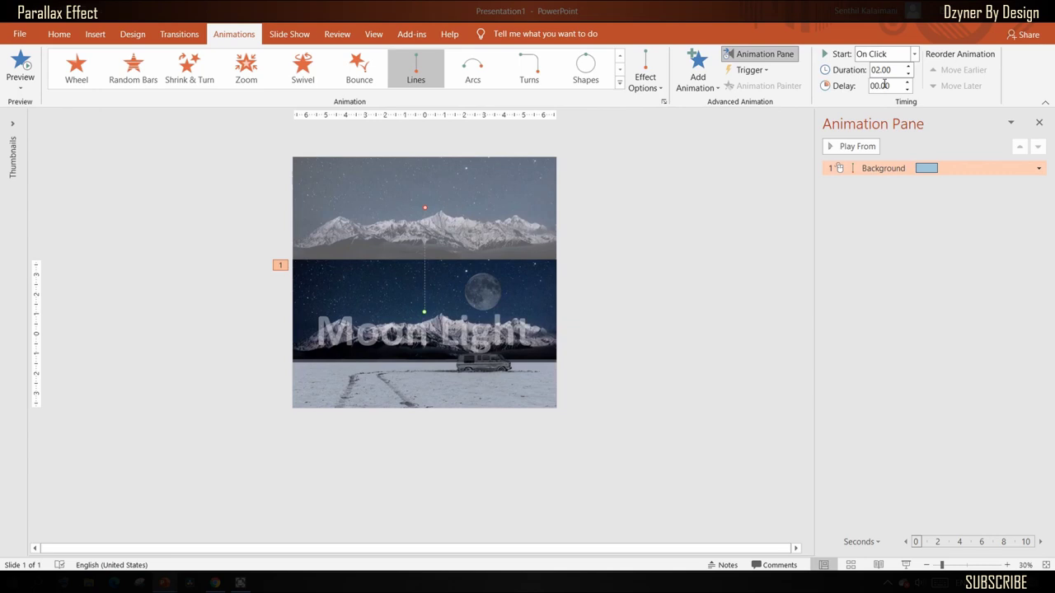
Step: Set the Background motion path's duration to 4 seconds
{"action": "left_click_drag", "start_coordinate": [872, 69], "coordinate": [883, 69]}
{"action": "key", "text": "Return"}
{"action": "left_click", "coordinate": [723, 198]}
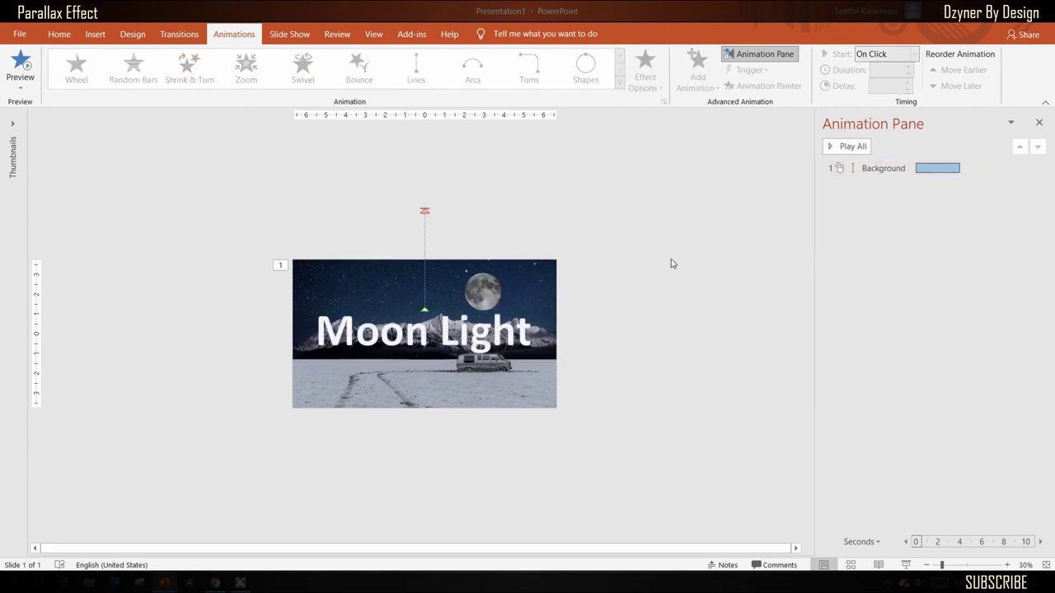
Step: Move the moon picture up and to the right, near the slide's upper edge
{"action": "left_click", "coordinate": [482, 296]}
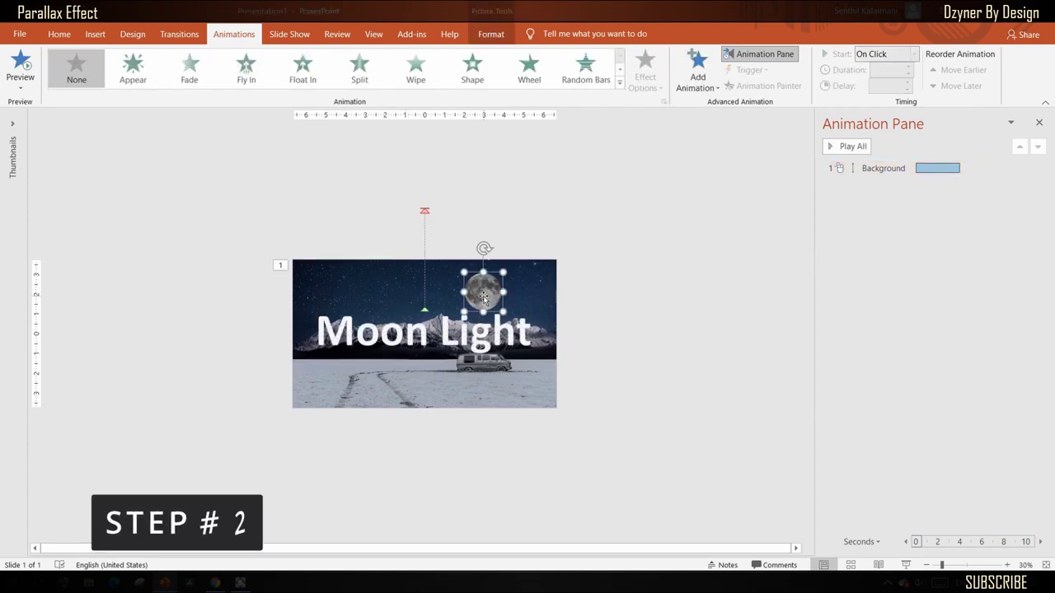
{"action": "left_click_drag", "start_coordinate": [482, 297], "coordinate": [498, 283]}
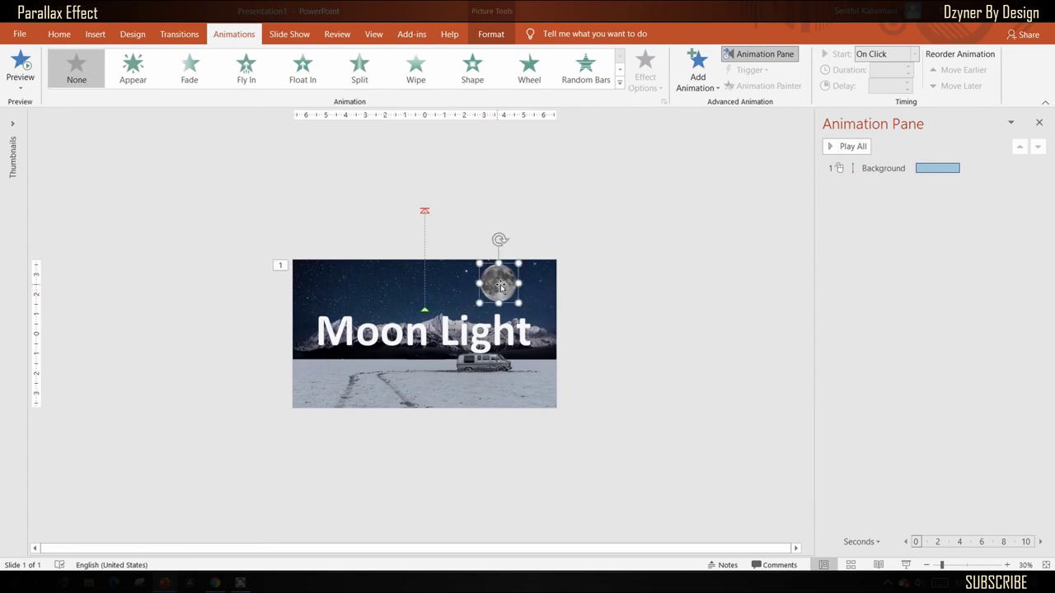
Step: Apply a Lines motion path to the moon picture and redirect it diagonally up and left so it ends above the slide
{"action": "left_click", "coordinate": [619, 82]}
{"action": "left_click", "coordinate": [75, 422]}
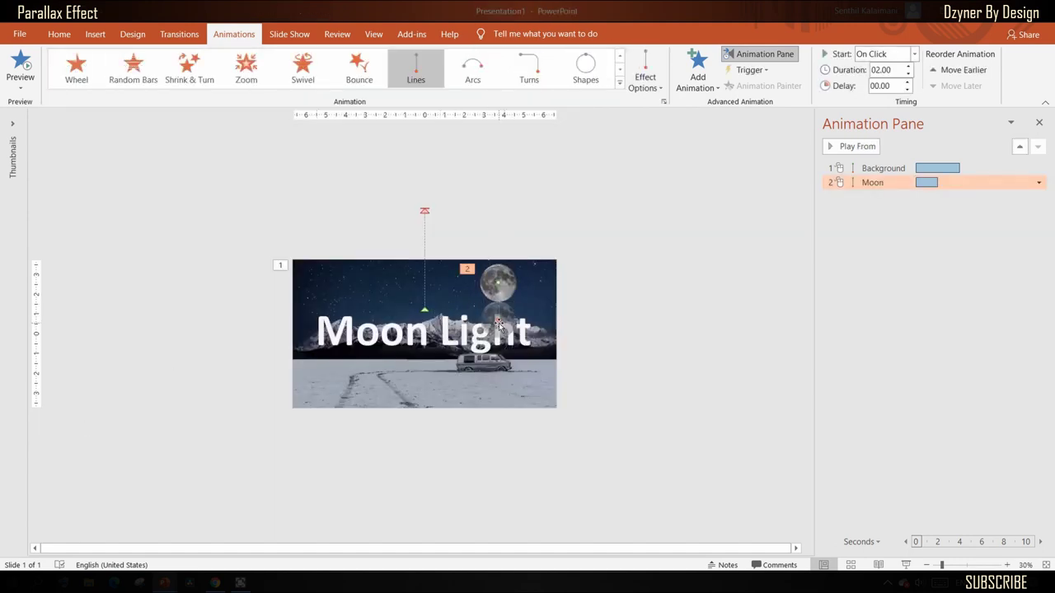
{"action": "left_click_drag", "start_coordinate": [498, 318], "coordinate": [450, 239]}
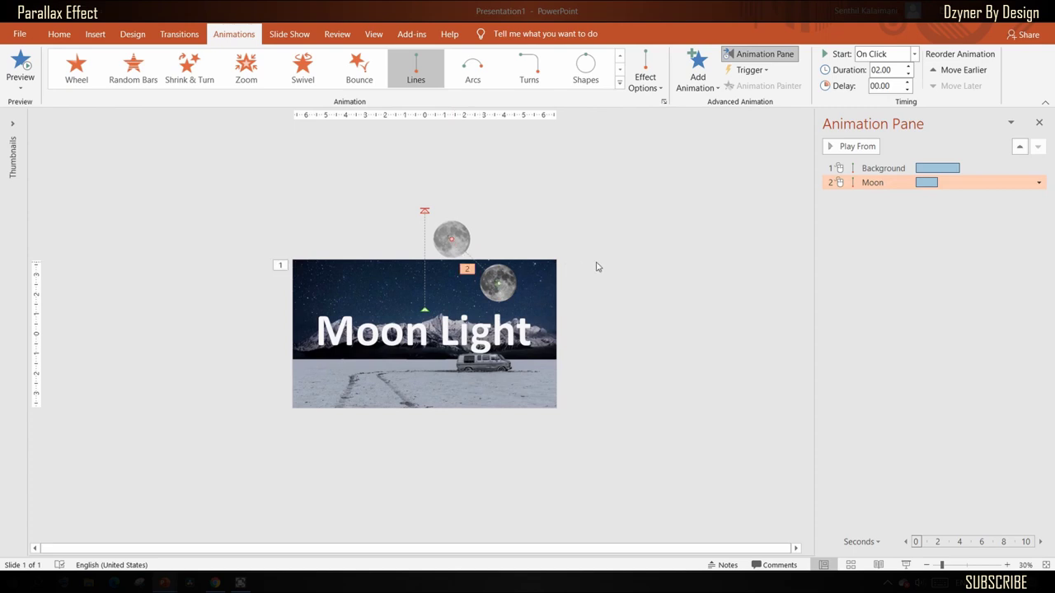
{"action": "left_click", "coordinate": [626, 266]}
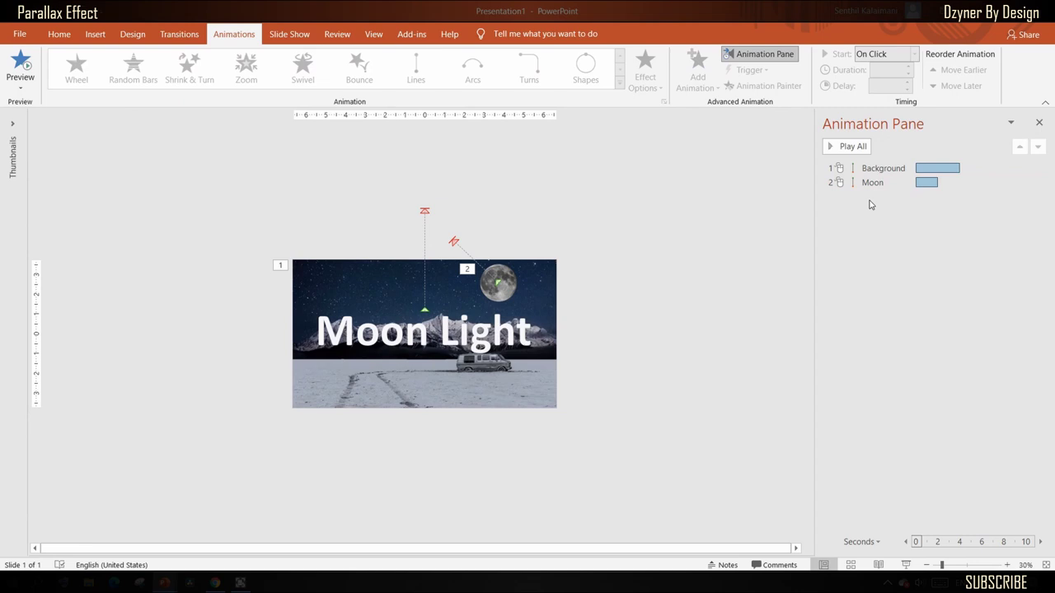
Step: Set the Moon animation to start With Previous and its duration to 3 seconds
{"action": "left_click", "coordinate": [872, 183]}
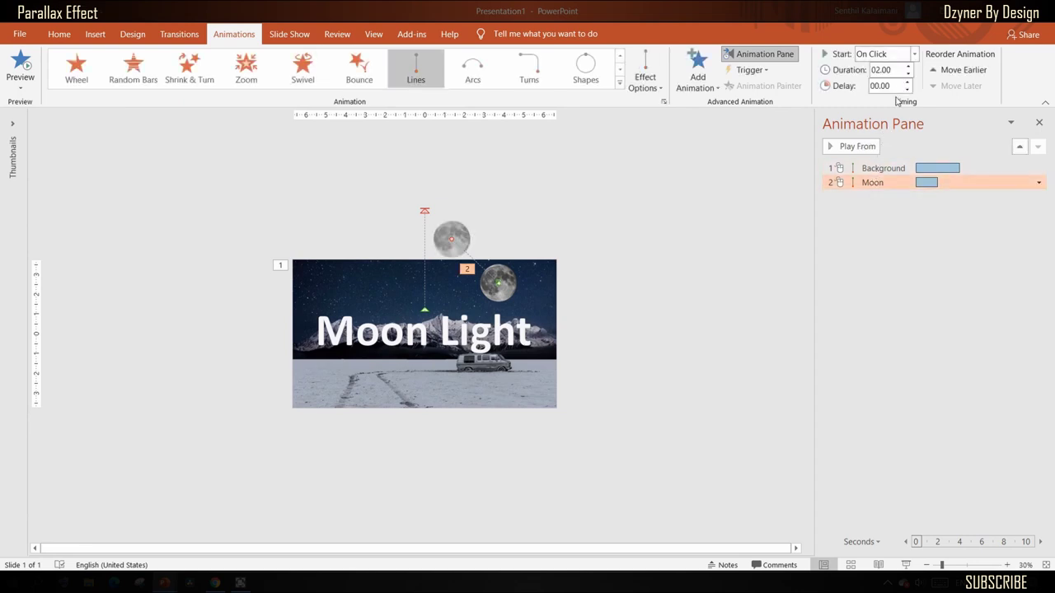
{"action": "left_click", "coordinate": [915, 55]}
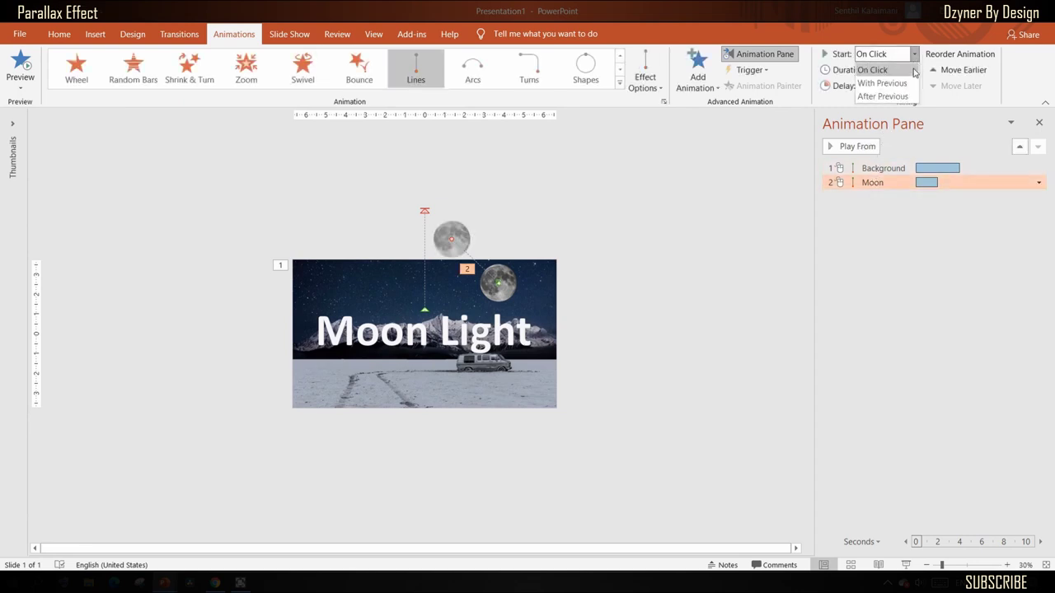
{"action": "left_click", "coordinate": [905, 84]}
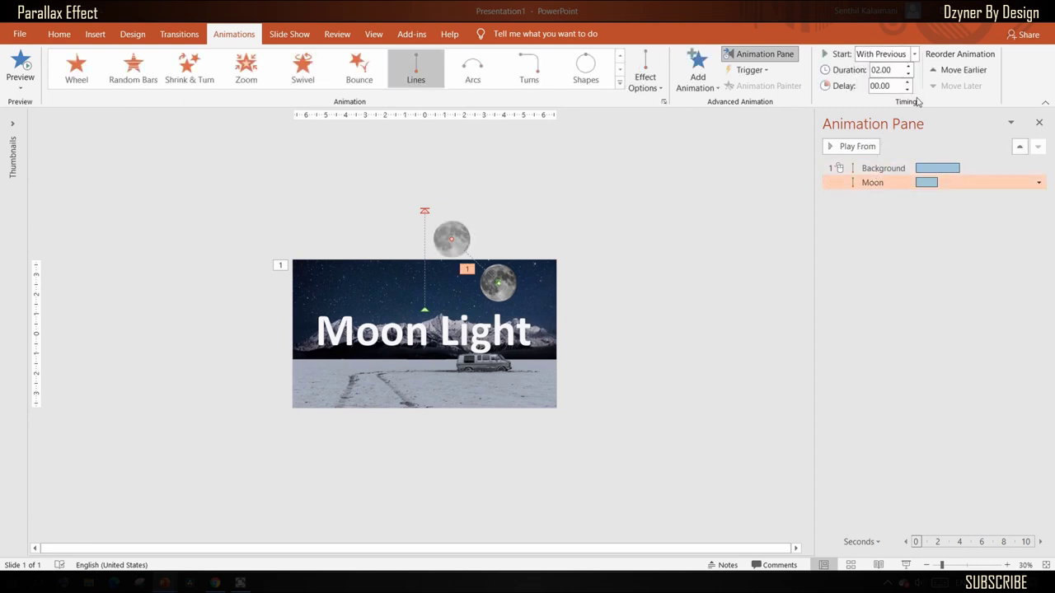
{"action": "double_click", "coordinate": [879, 72]}
{"action": "key", "text": "Return"}
{"action": "left_click", "coordinate": [648, 310]}
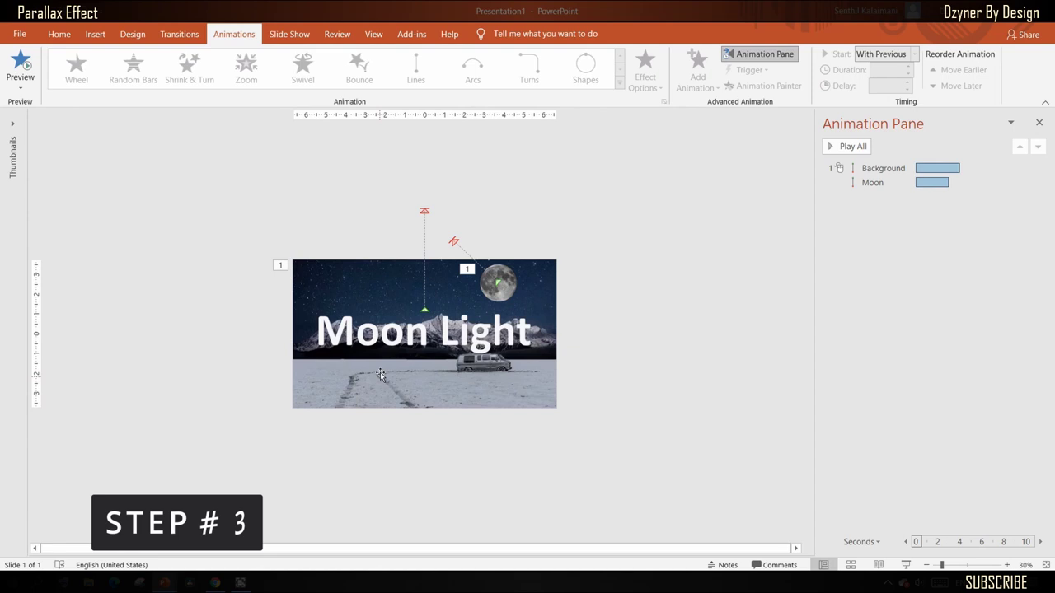
Step: Apply a Lines motion path to the snowfield and van picture, running straight upward to just above the slide's upper edge
{"action": "left_click", "coordinate": [389, 337]}
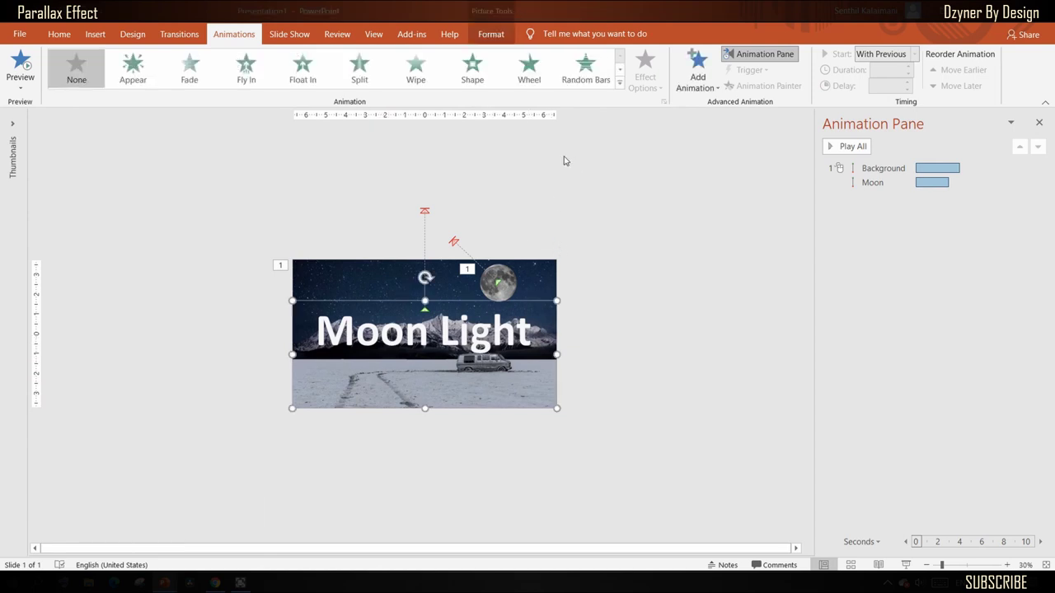
{"action": "left_click", "coordinate": [619, 82]}
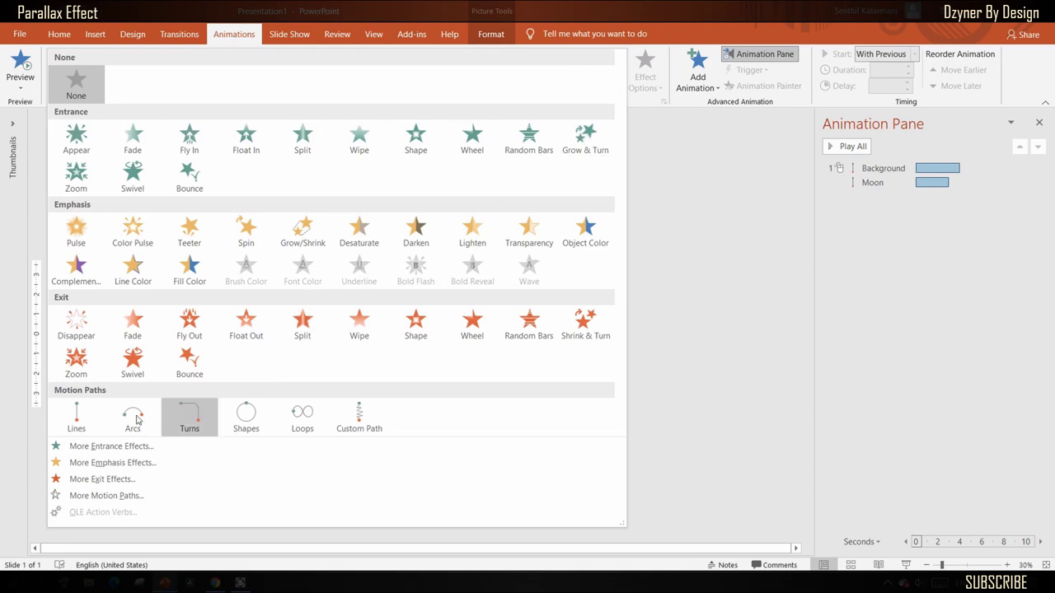
{"action": "left_click", "coordinate": [79, 422]}
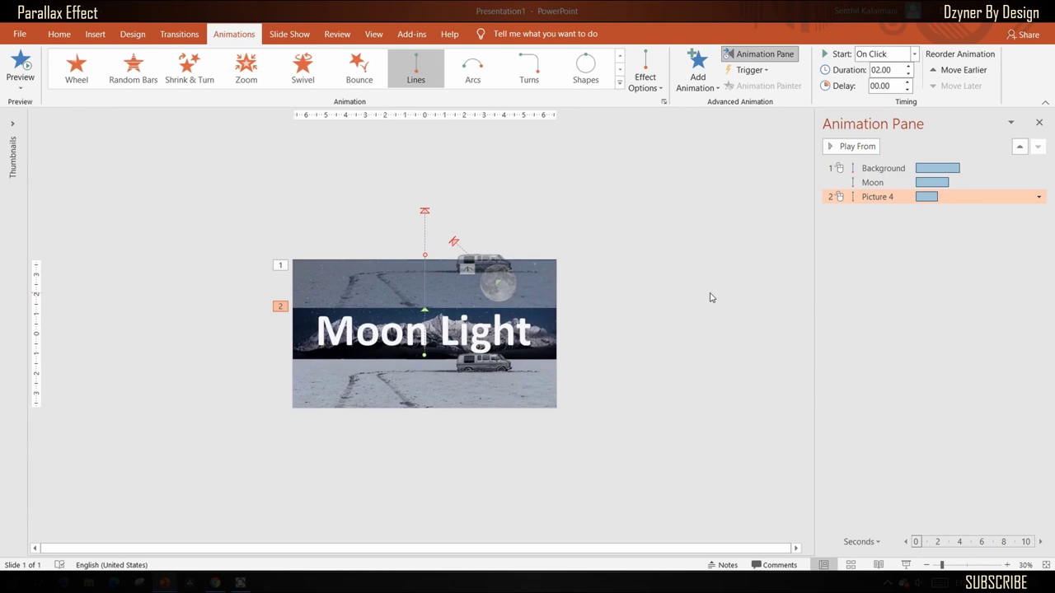
{"action": "left_click", "coordinate": [831, 240]}
Step: Set the Picture 4 animation to start With Previous and its duration to 4 seconds
{"action": "left_click", "coordinate": [877, 197]}
{"action": "left_click", "coordinate": [913, 54]}
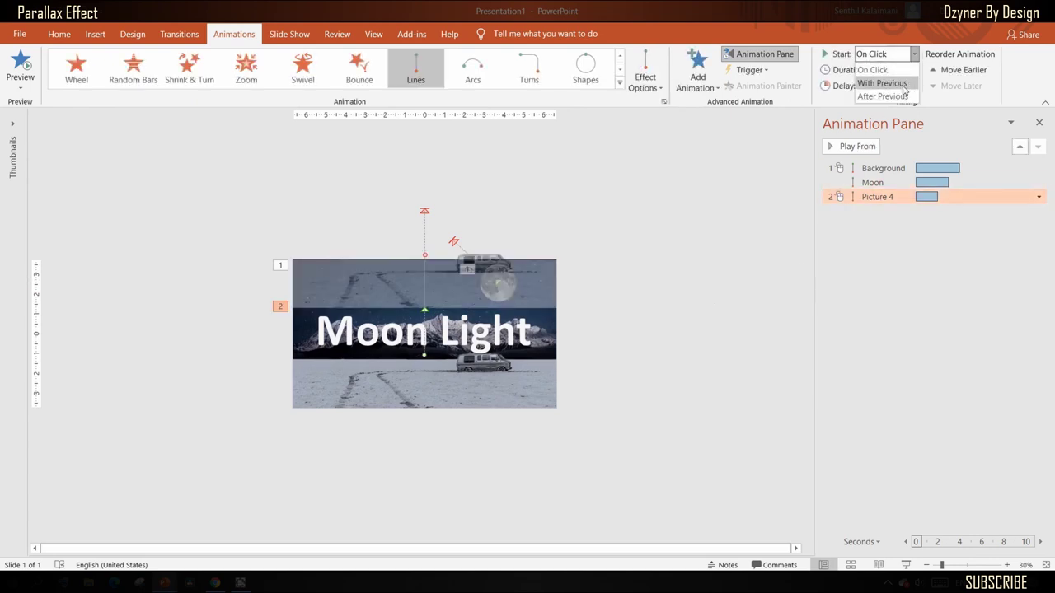
{"action": "left_click", "coordinate": [884, 83]}
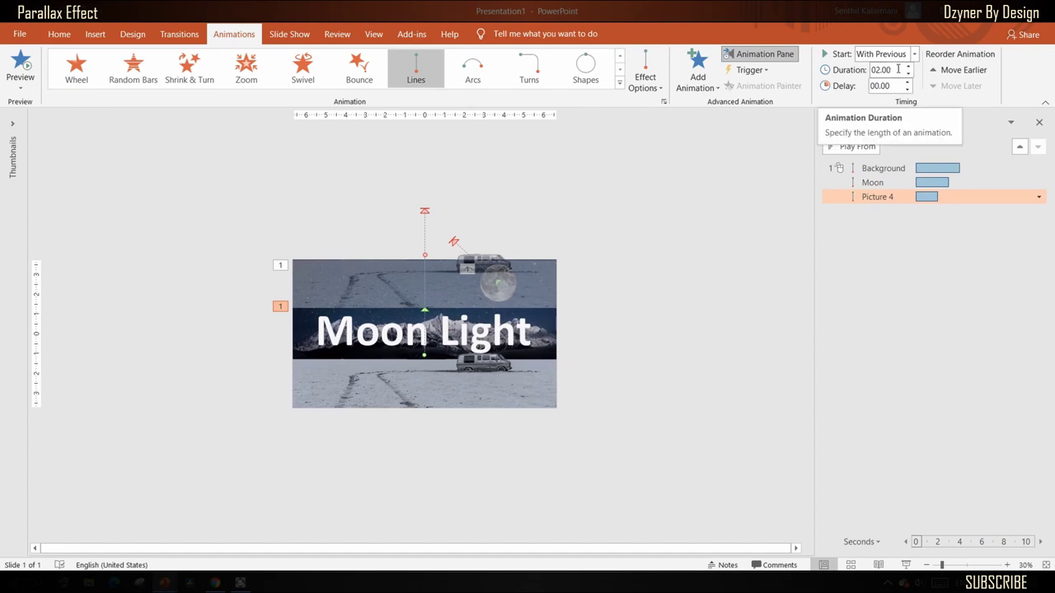
{"action": "left_click", "coordinate": [899, 69]}
{"action": "key", "text": "Return"}
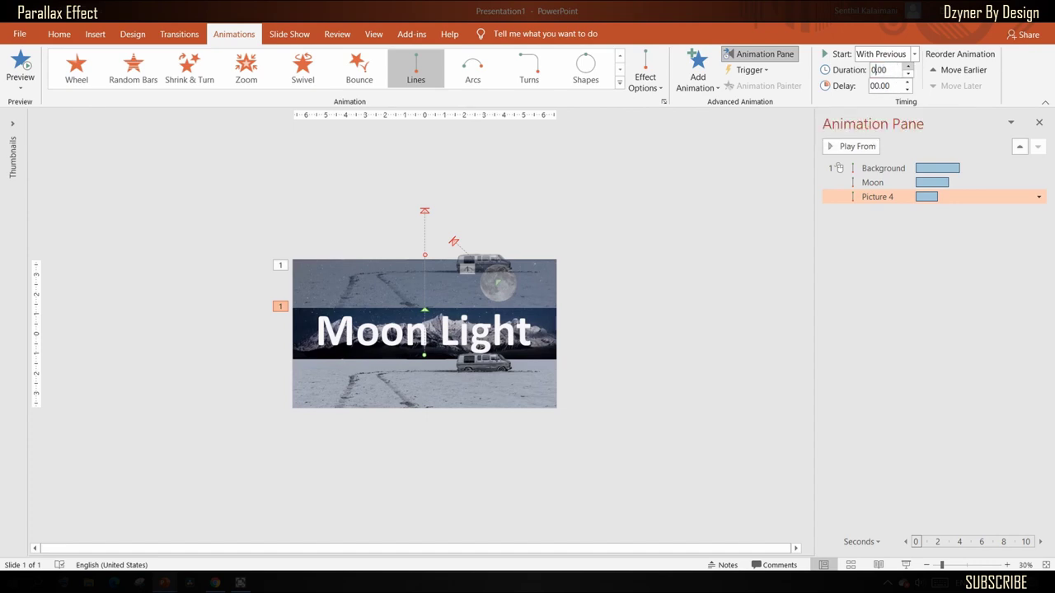
{"action": "key", "text": "Return"}
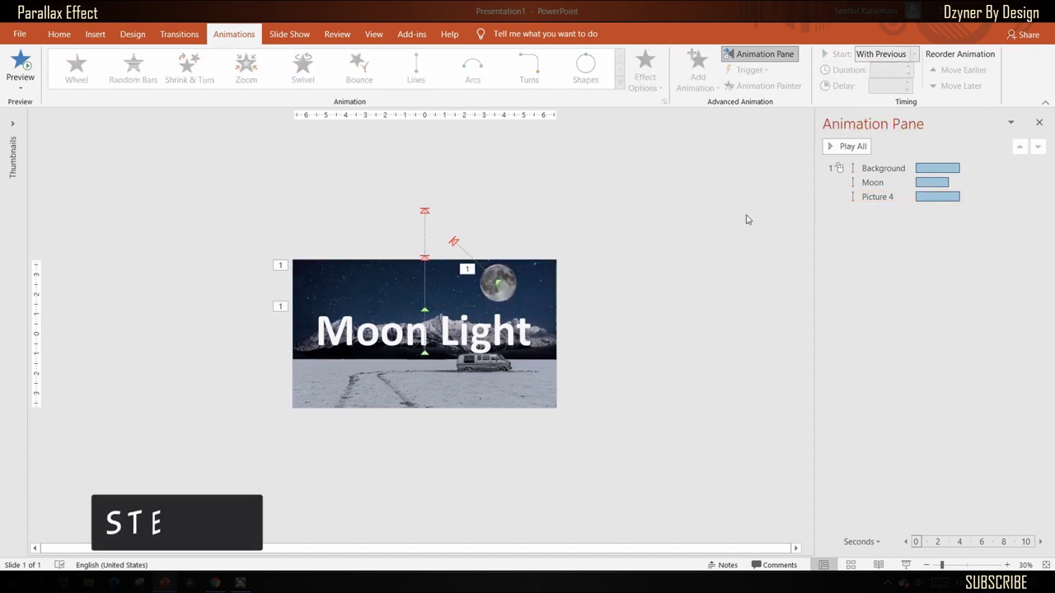
Step: Apply a Lines motion path to the Moon Light text and redirect it a short distance straight upward
{"action": "left_click_drag", "start_coordinate": [608, 290], "coordinate": [275, 388]}
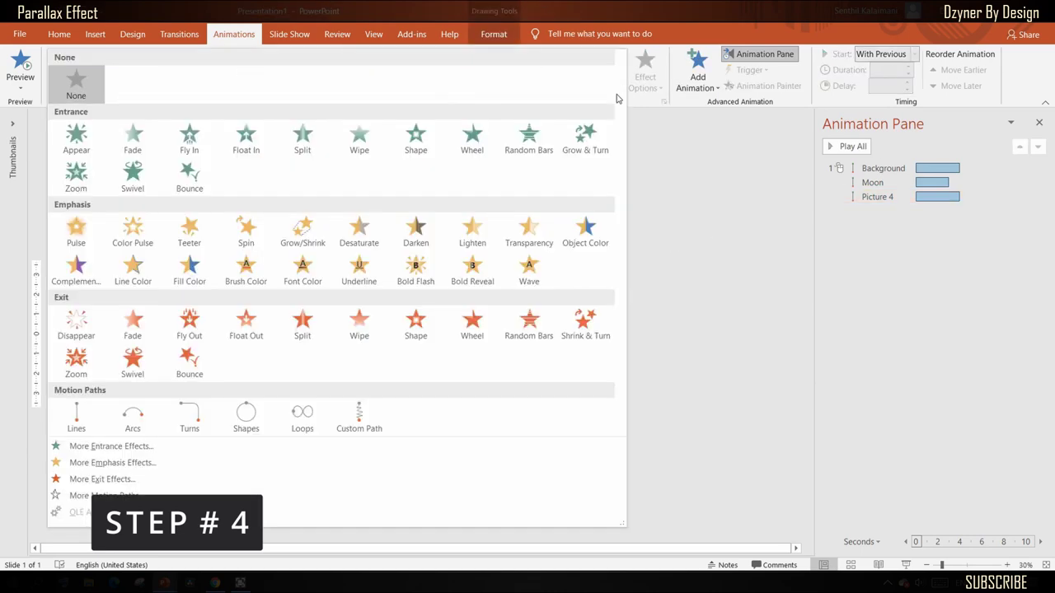
{"action": "left_click", "coordinate": [619, 82]}
{"action": "left_click", "coordinate": [76, 416]}
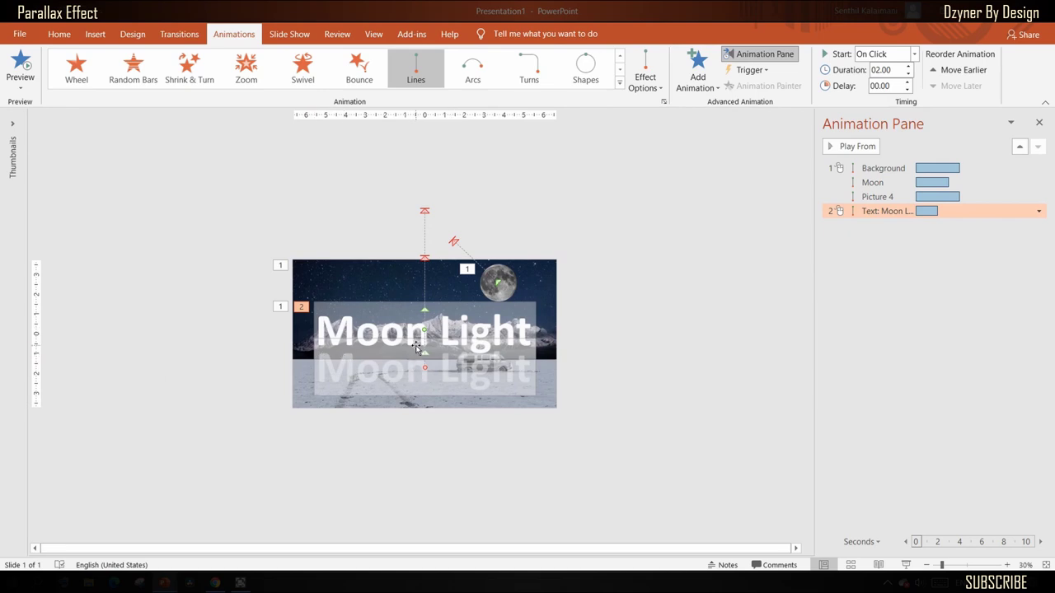
{"action": "left_click_drag", "start_coordinate": [423, 369], "coordinate": [421, 305]}
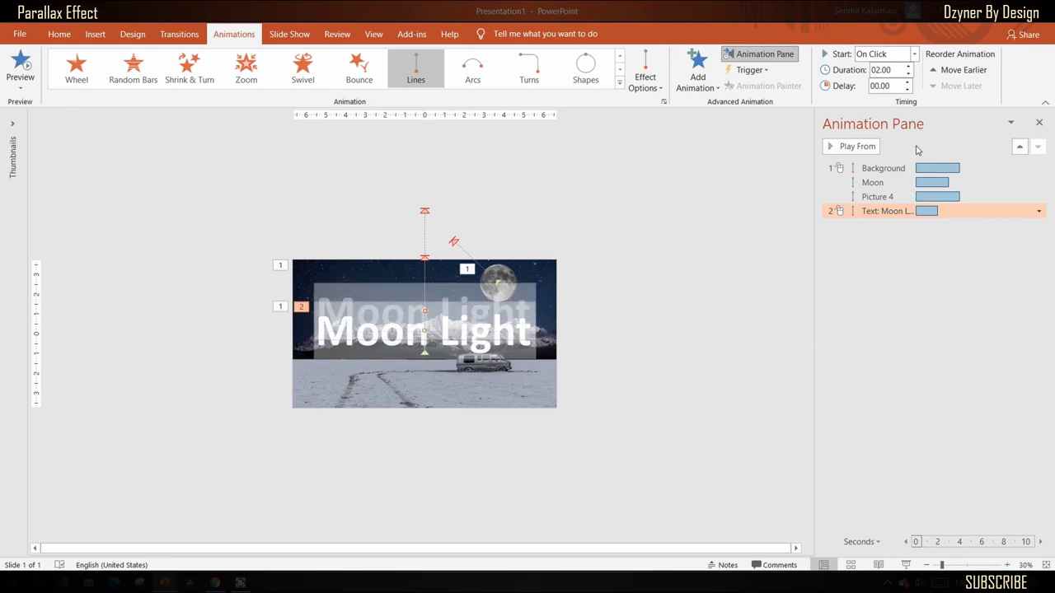
Step: Set the Moon Light text animation to start With Previous and its duration to 3 seconds
{"action": "left_click", "coordinate": [913, 54]}
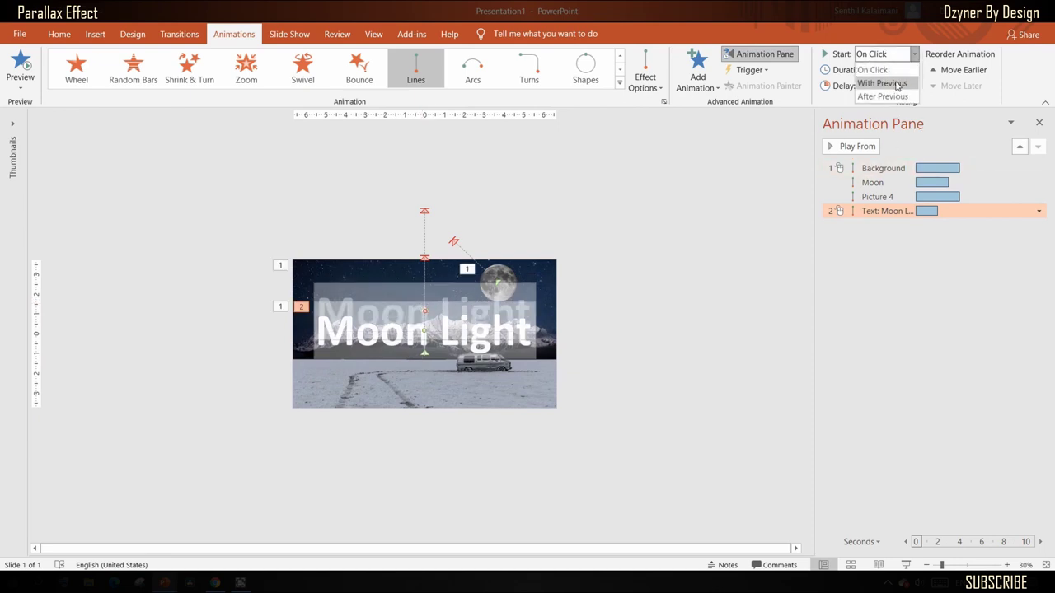
{"action": "left_click", "coordinate": [881, 83]}
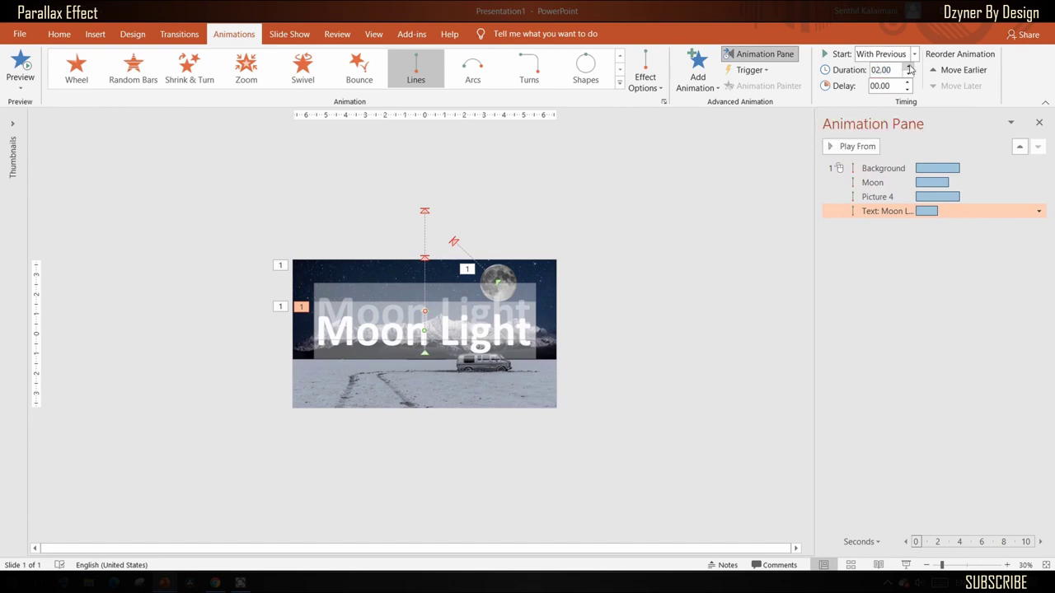
{"action": "key", "text": "Return"}
{"action": "left_click", "coordinate": [697, 265]}
Step: Draw a rectangle about 1.98" high and 2.88" wide over the upper right corner of slide 1
{"action": "left_click", "coordinate": [1040, 564]}
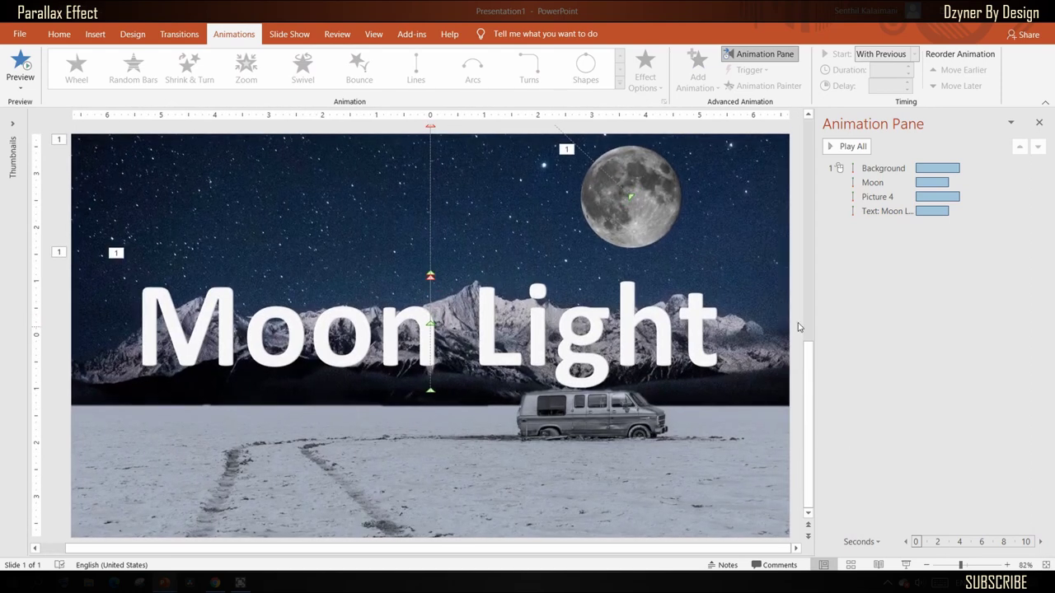
{"action": "scroll", "coordinate": [138, 348], "scroll_direction": "down", "scroll_amount": 2}
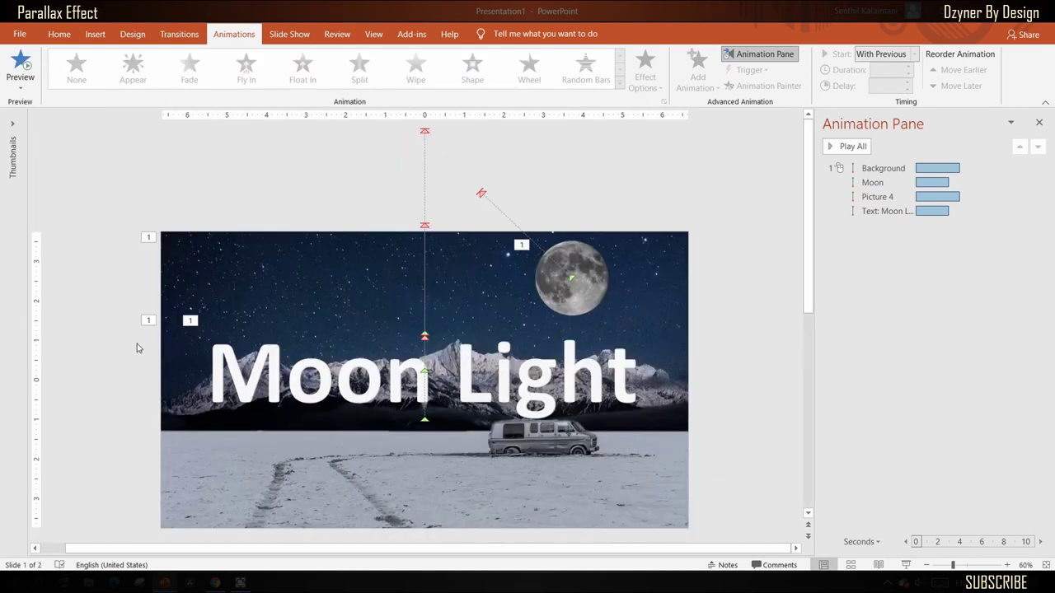
{"action": "left_click", "coordinate": [59, 34]}
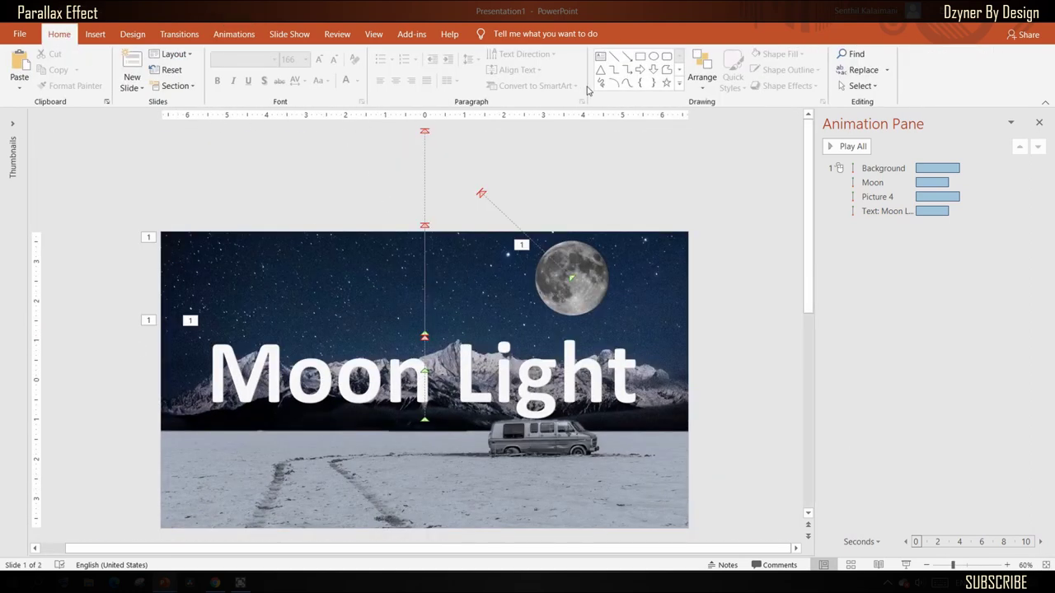
{"action": "left_click", "coordinate": [639, 56]}
{"action": "left_click_drag", "start_coordinate": [596, 163], "coordinate": [710, 244]}
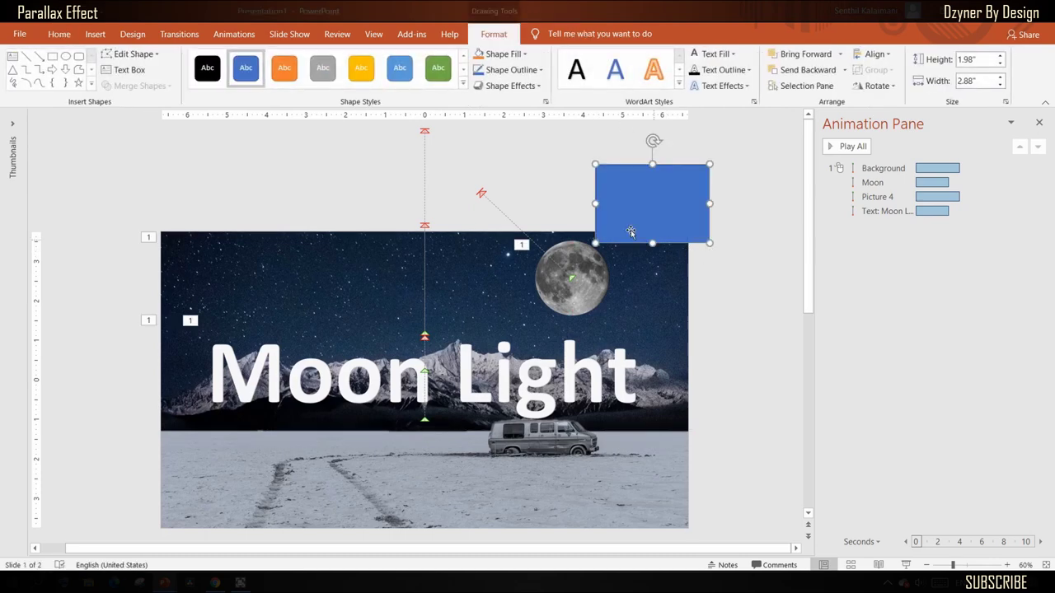
Step: Fill the rectangle with the dark navy colour sampled from the night sky using the Eyedropper
{"action": "left_click", "coordinate": [504, 54]}
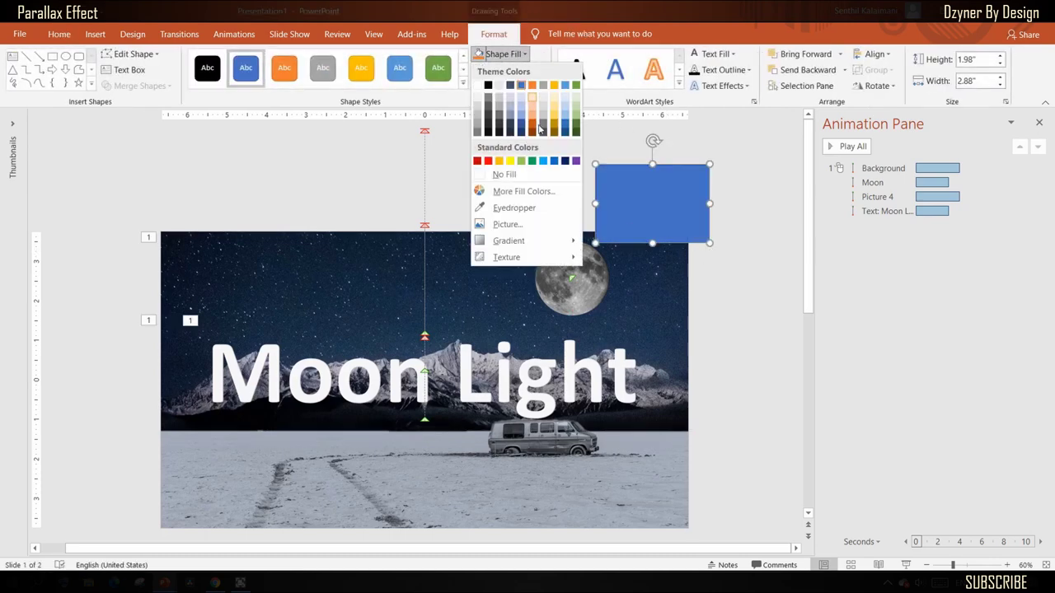
{"action": "left_click", "coordinate": [512, 210]}
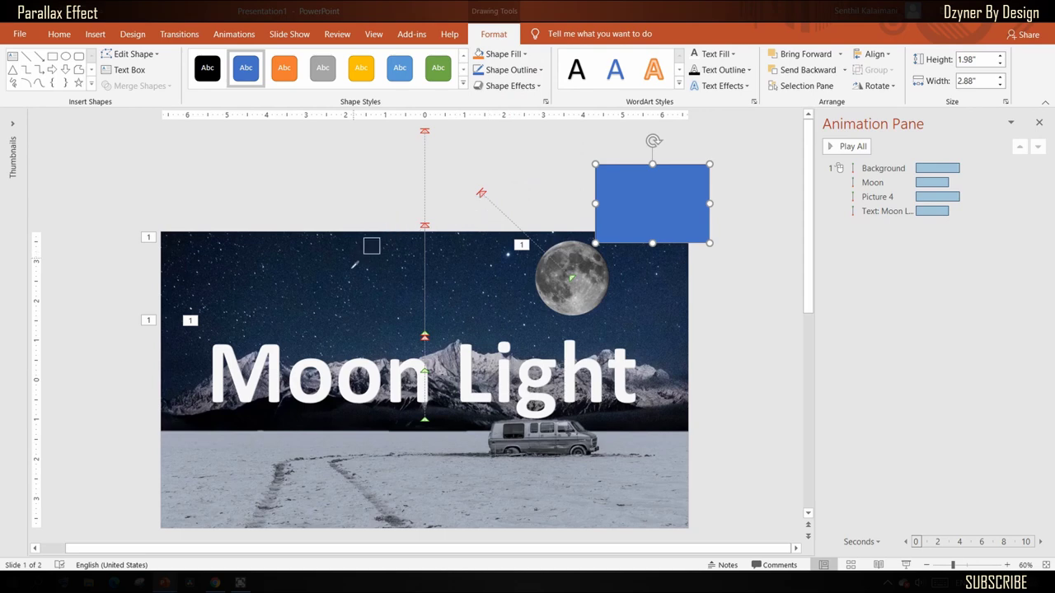
{"action": "left_click", "coordinate": [363, 288]}
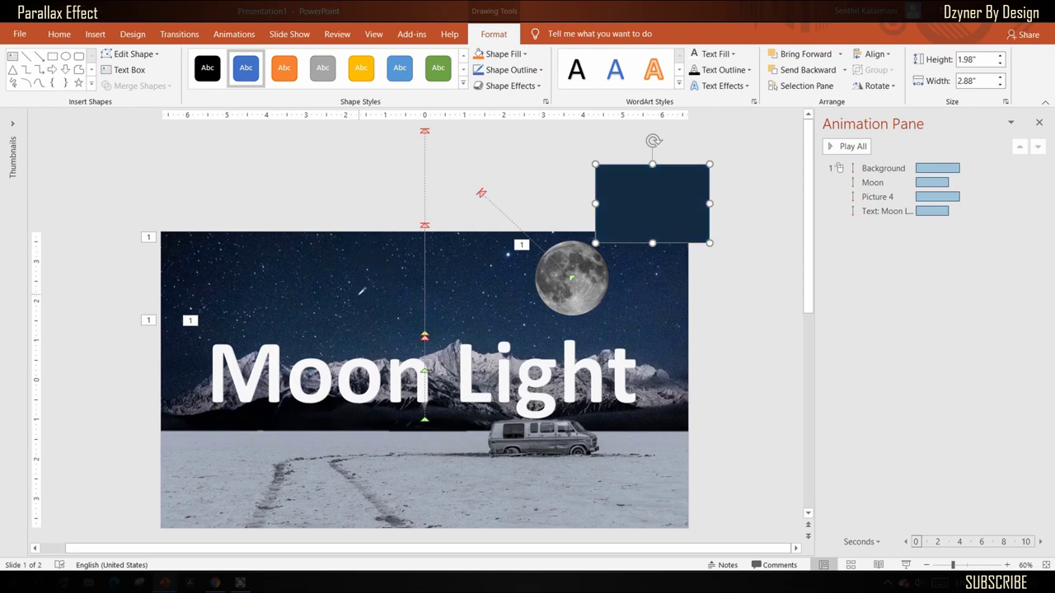
Step: Move the navy rectangle from slide 1 to slide 2 and resize it to cover the whole slide
{"action": "key", "text": "ctrl+x"}
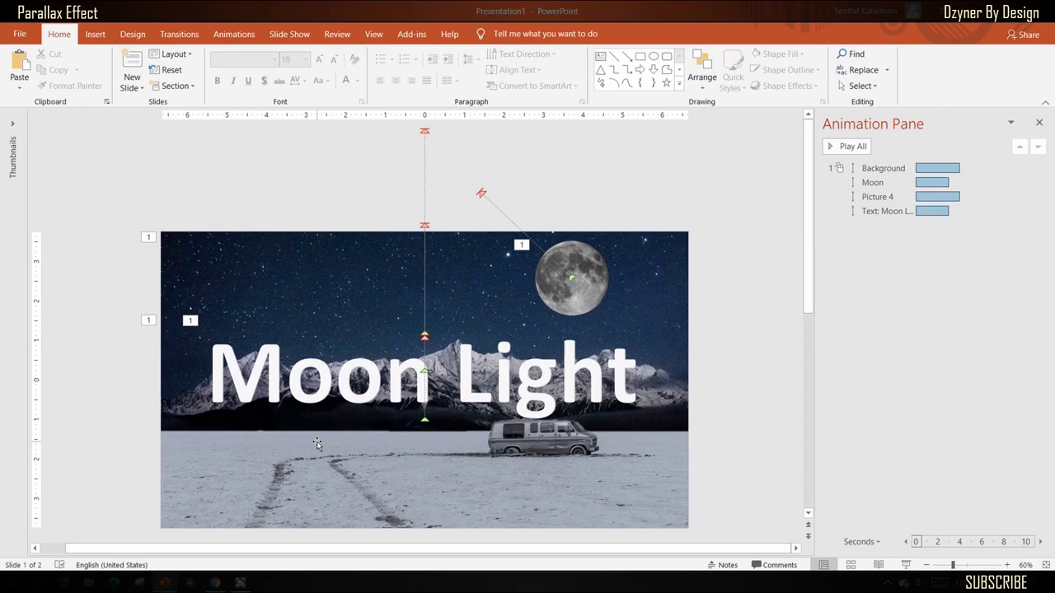
{"action": "scroll", "coordinate": [328, 445], "scroll_direction": "down", "scroll_amount": 1}
{"action": "key", "text": "ctrl+v"}
{"action": "left_click_drag", "start_coordinate": [273, 263], "coordinate": [687, 481]}
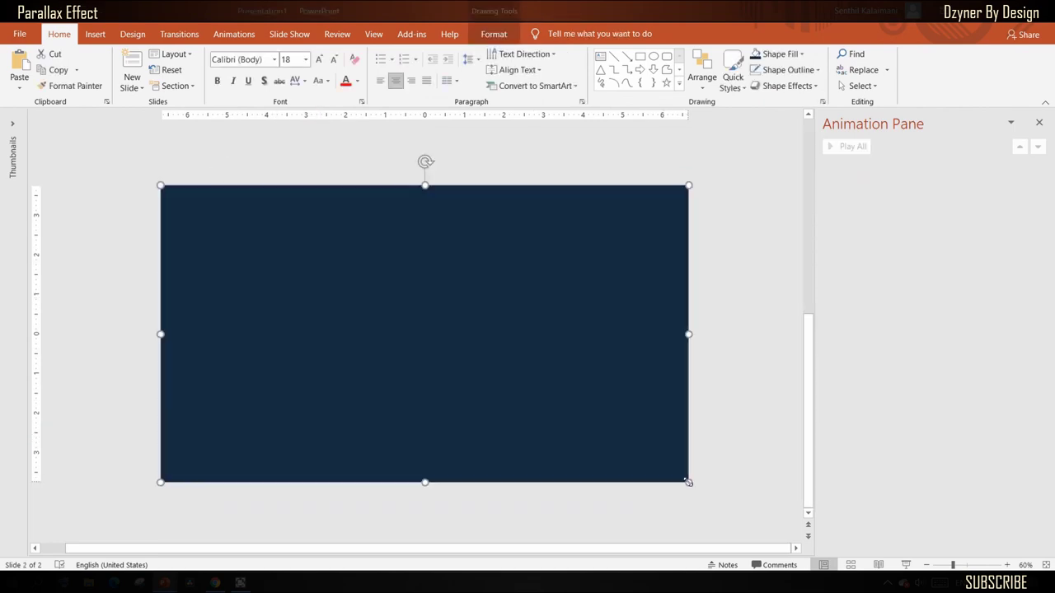
{"action": "left_click", "coordinate": [737, 446]}
{"action": "scroll", "coordinate": [731, 443], "scroll_direction": "up", "scroll_amount": 1}
{"action": "scroll", "coordinate": [746, 408], "scroll_direction": "down", "scroll_amount": 1}
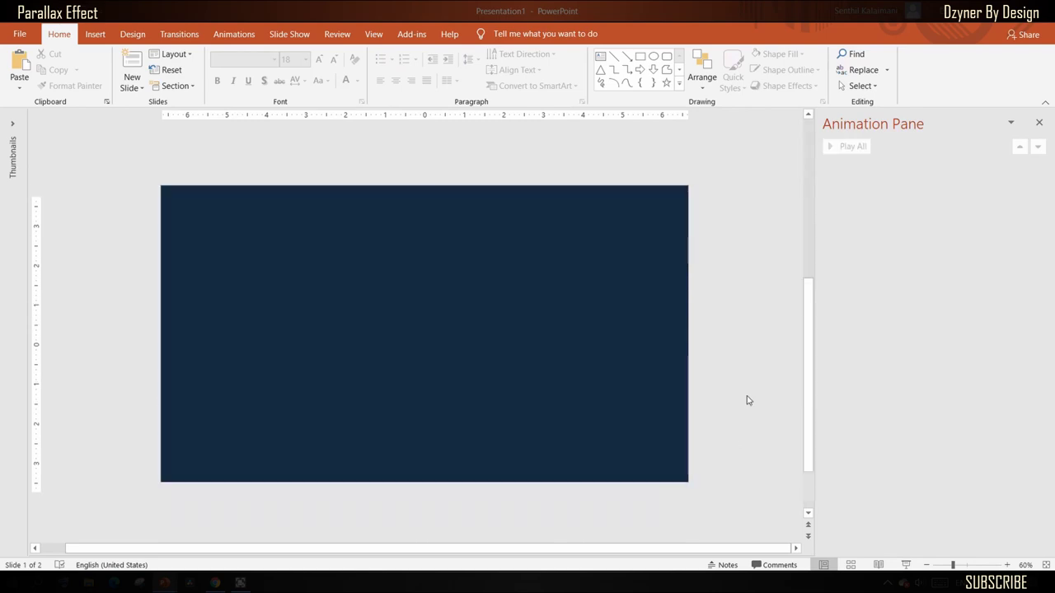
Step: Copy the slide-sized navy rectangle from slide 2 and paste it onto slide 1
{"action": "left_click", "coordinate": [668, 394]}
{"action": "left_click", "coordinate": [744, 394]}
{"action": "scroll", "coordinate": [744, 394], "scroll_direction": "up", "scroll_amount": 1}
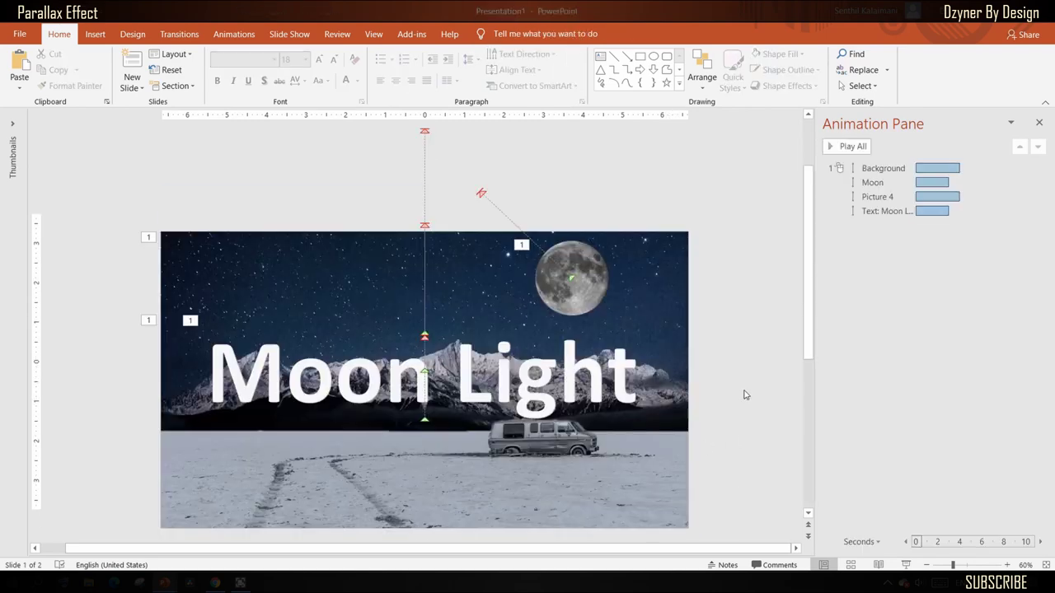
{"action": "key", "text": "ctrl+v"}
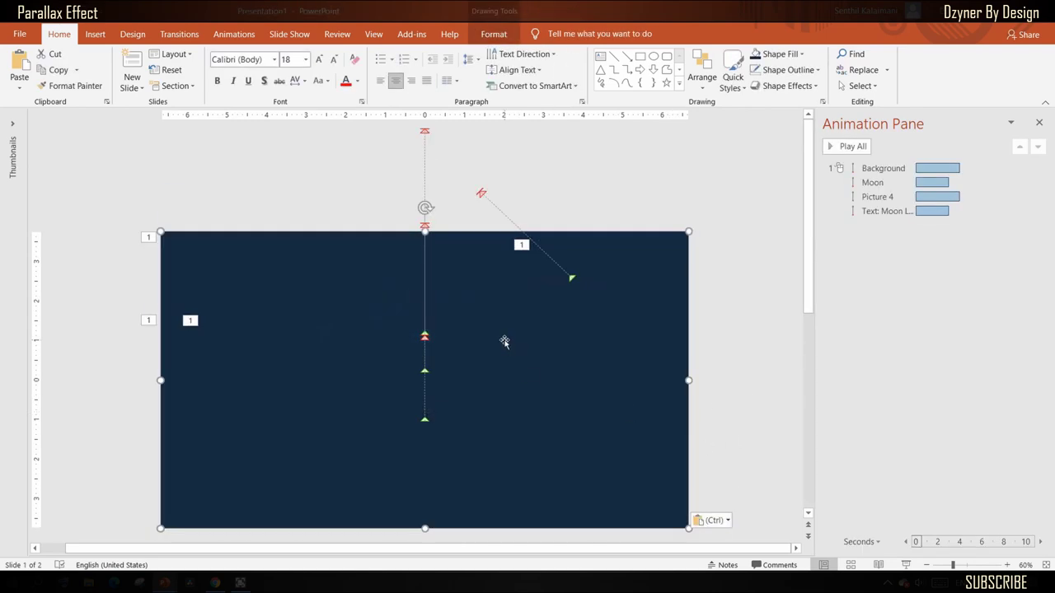
Step: Move the navy rectangle on slide 1 directly below the slide, aligned to its lower edge and sides
{"action": "left_click_drag", "start_coordinate": [502, 341], "coordinate": [651, 509]}
{"action": "scroll", "coordinate": [722, 412], "scroll_direction": "down", "scroll_amount": 1}
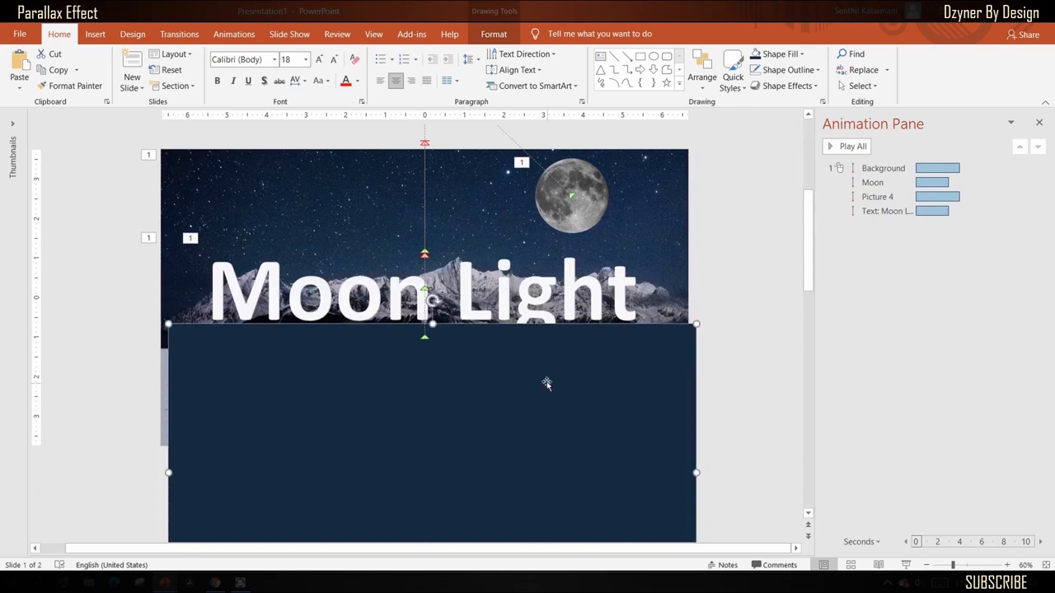
{"action": "key", "text": "Delete"}
{"action": "left_click_drag", "start_coordinate": [540, 512], "coordinate": [551, 497]}
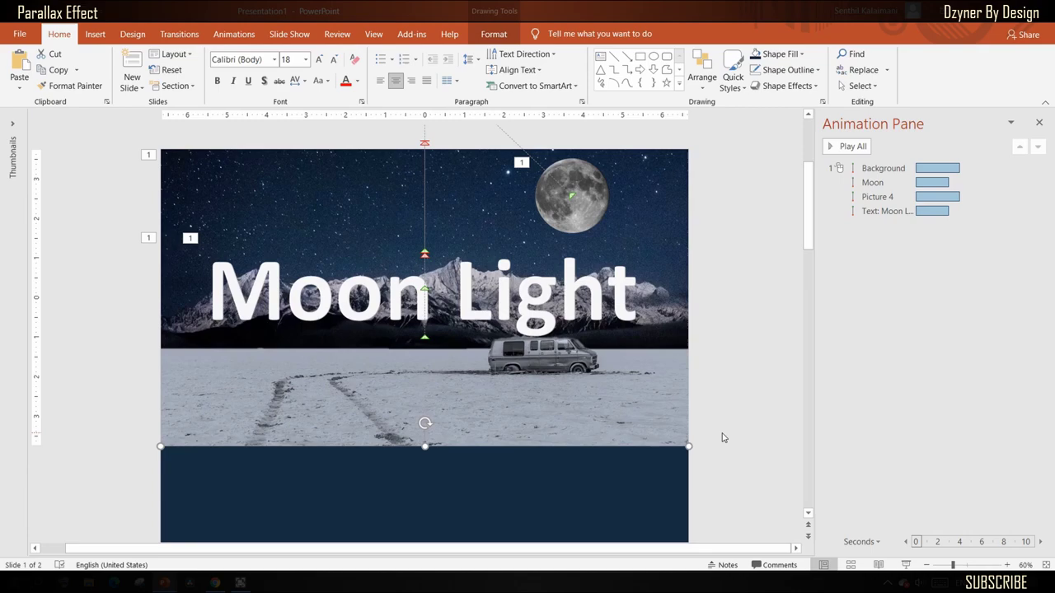
{"action": "left_click", "coordinate": [727, 392]}
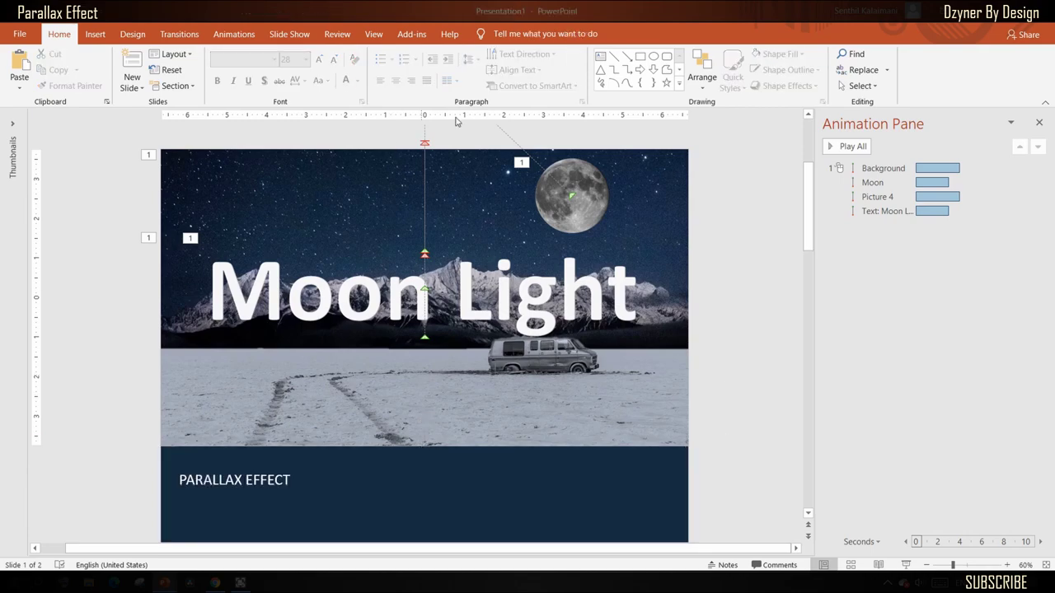
Step: Group the snowy foreground picture containing the van with the navy text section below the slide
{"action": "scroll", "coordinate": [106, 401], "scroll_direction": "down", "scroll_amount": 5}
{"action": "left_click", "coordinate": [577, 339]}
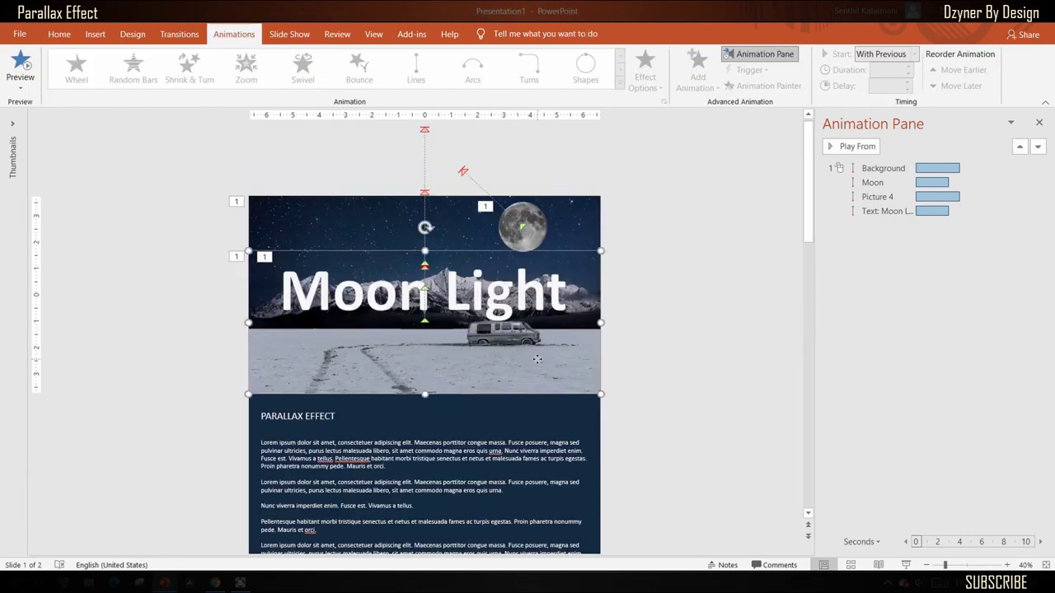
{"action": "left_click", "coordinate": [537, 360]}
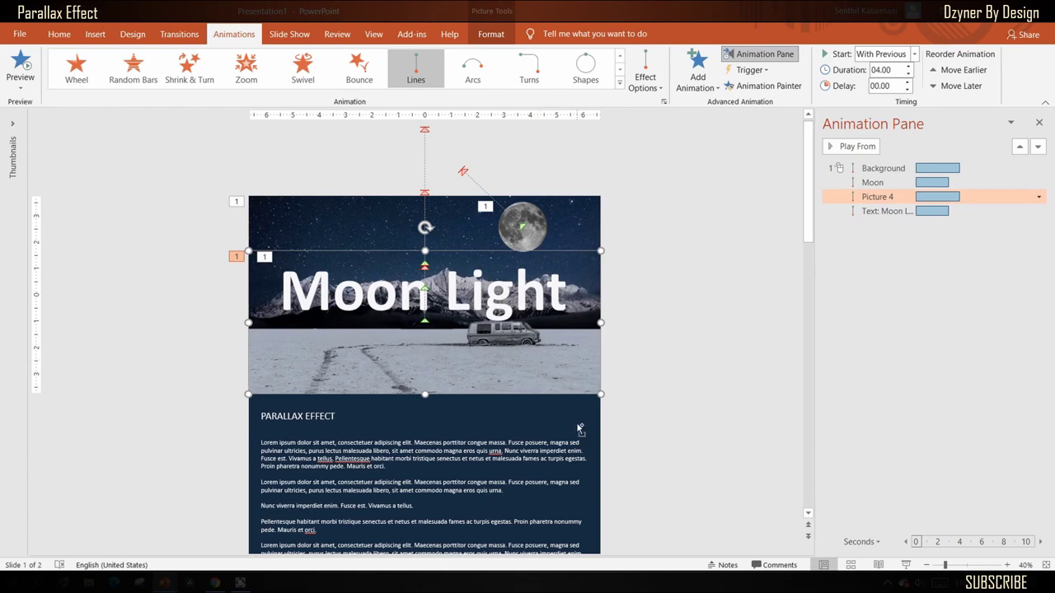
{"action": "left_click", "coordinate": [487, 422]}
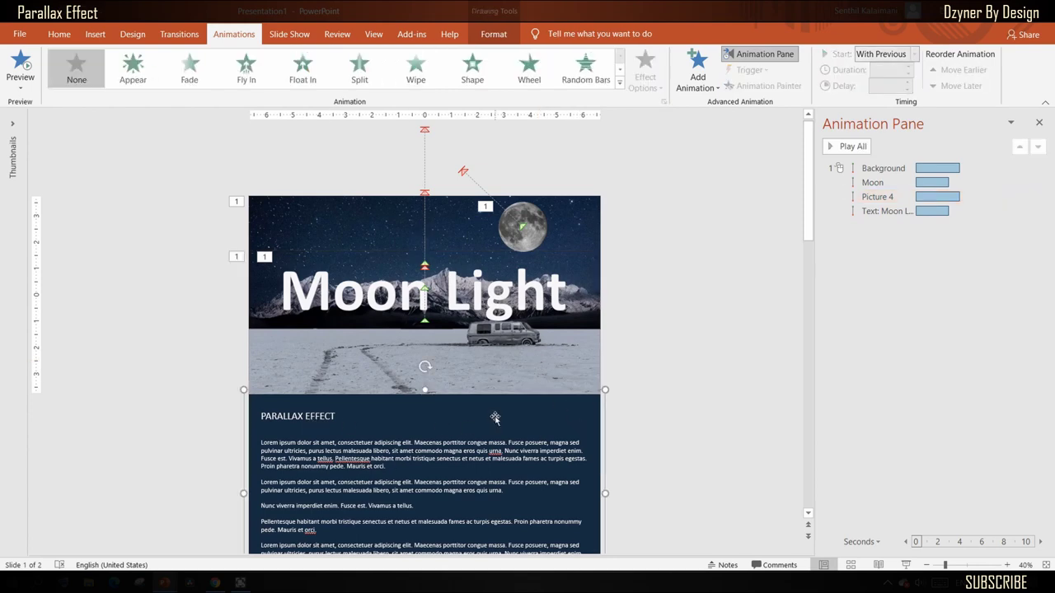
{"action": "left_click", "coordinate": [526, 341], "text": "shift"}
{"action": "right_click", "coordinate": [524, 356]}
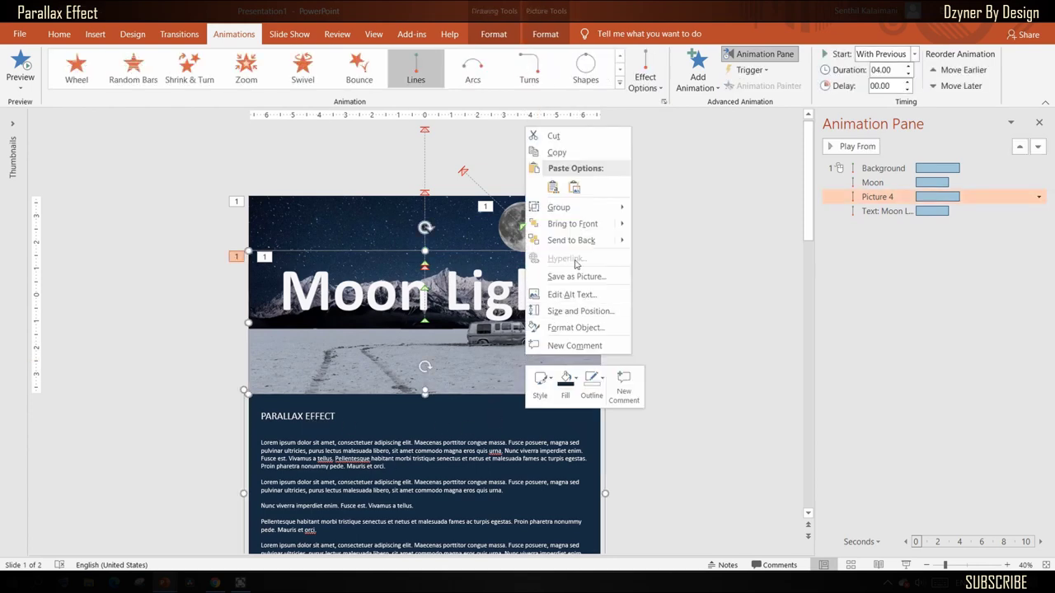
{"action": "mouse_move", "coordinate": [593, 216]}
{"action": "left_click", "coordinate": [639, 217]}
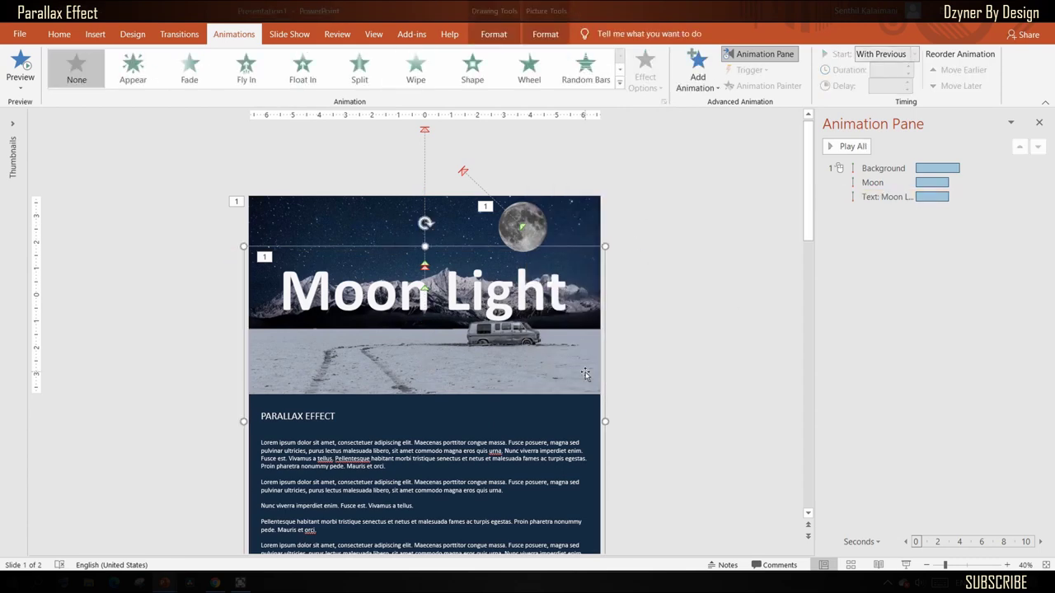
Step: Apply an upward Lines motion path to the grouped foreground and text section, ending with the navy section's upper edge at the slide's upper edge
{"action": "left_click", "coordinate": [622, 88]}
{"action": "left_click", "coordinate": [79, 427]}
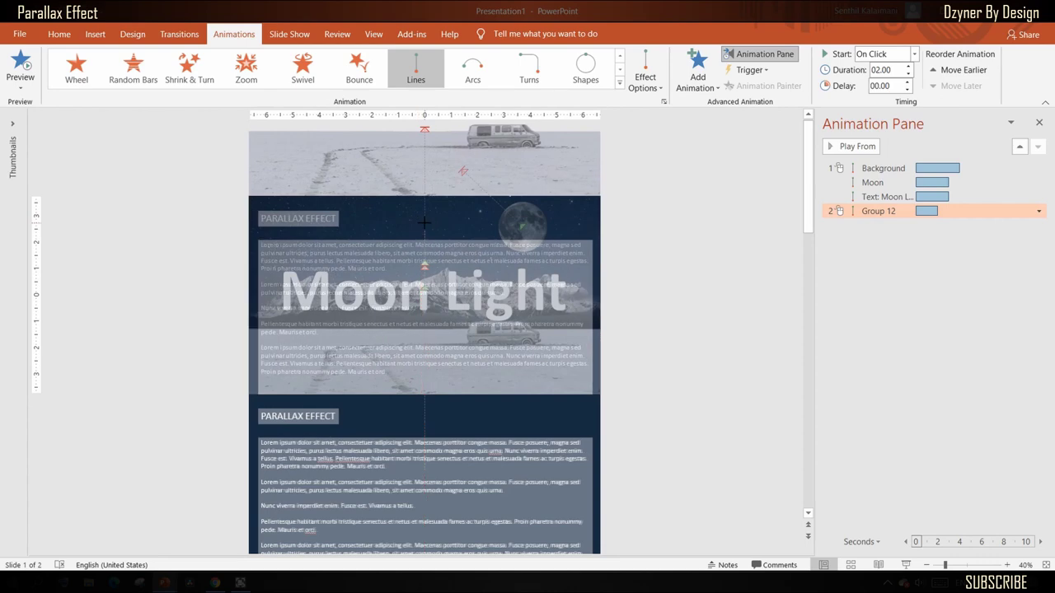
{"action": "left_click", "coordinate": [694, 310]}
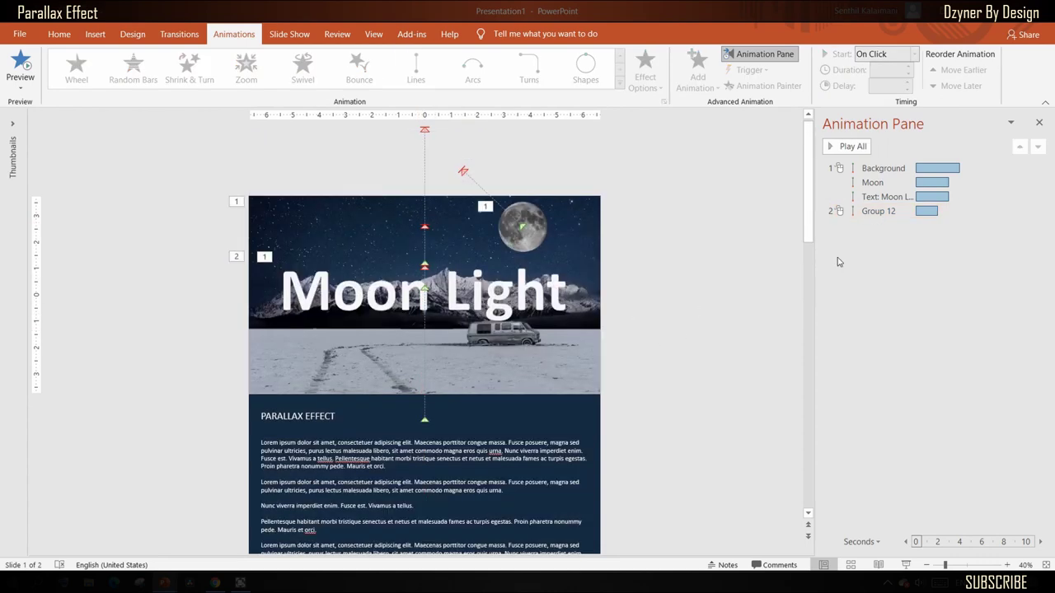
Step: Set the group's motion path animation to start With Previous and last 4 seconds
{"action": "left_click", "coordinate": [880, 212]}
{"action": "left_click", "coordinate": [913, 54]}
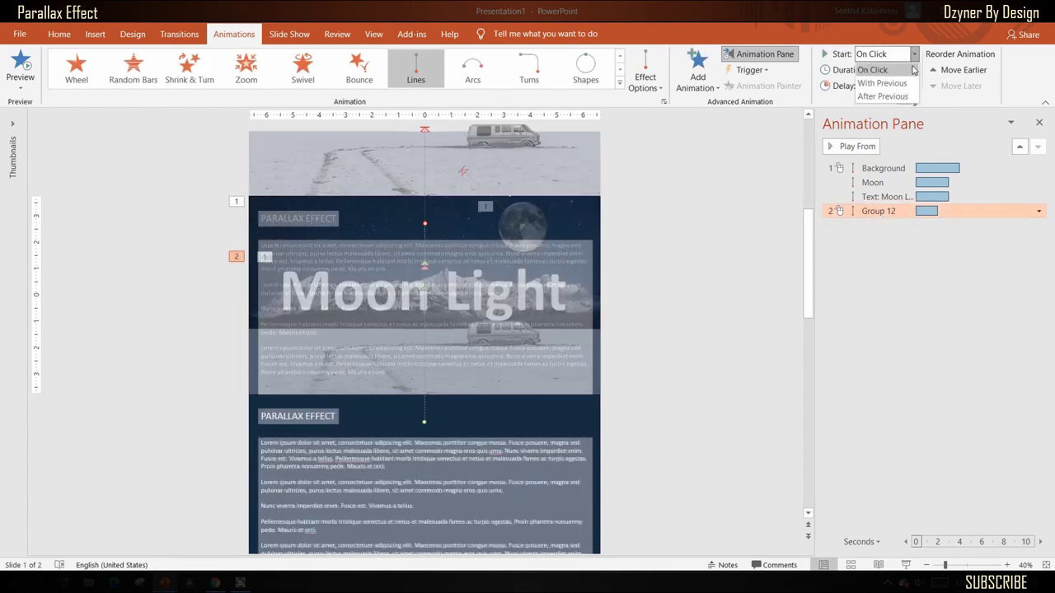
{"action": "left_click", "coordinate": [904, 84]}
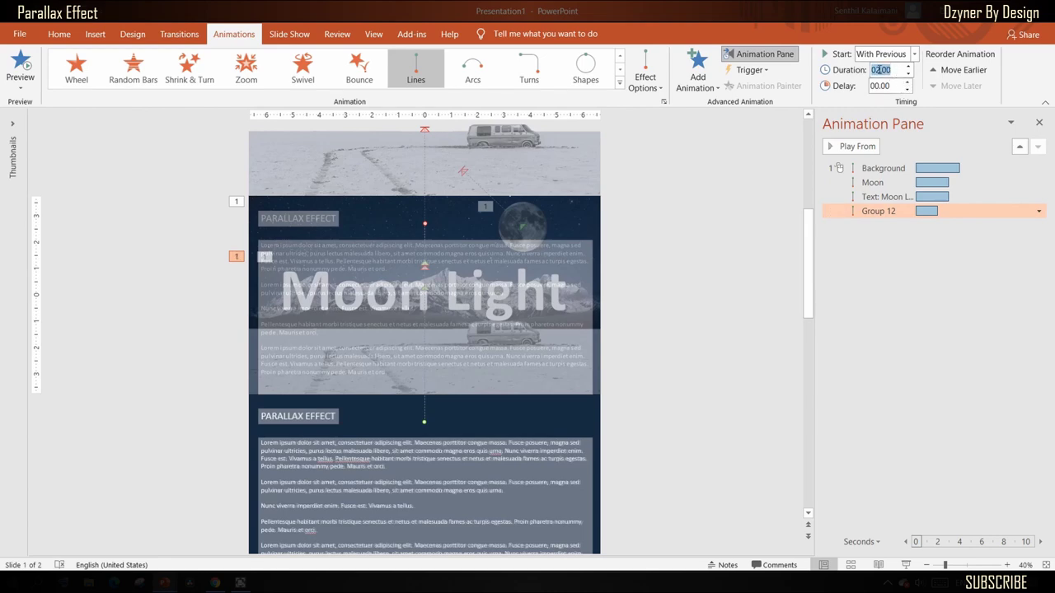
{"action": "key", "text": "Return"}
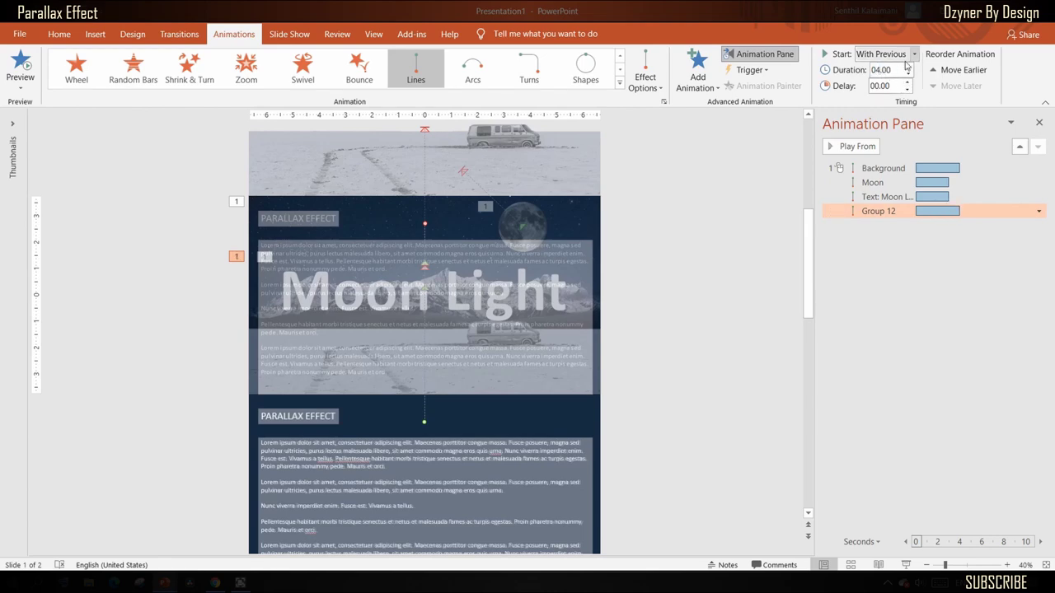
{"action": "left_click", "coordinate": [749, 243]}
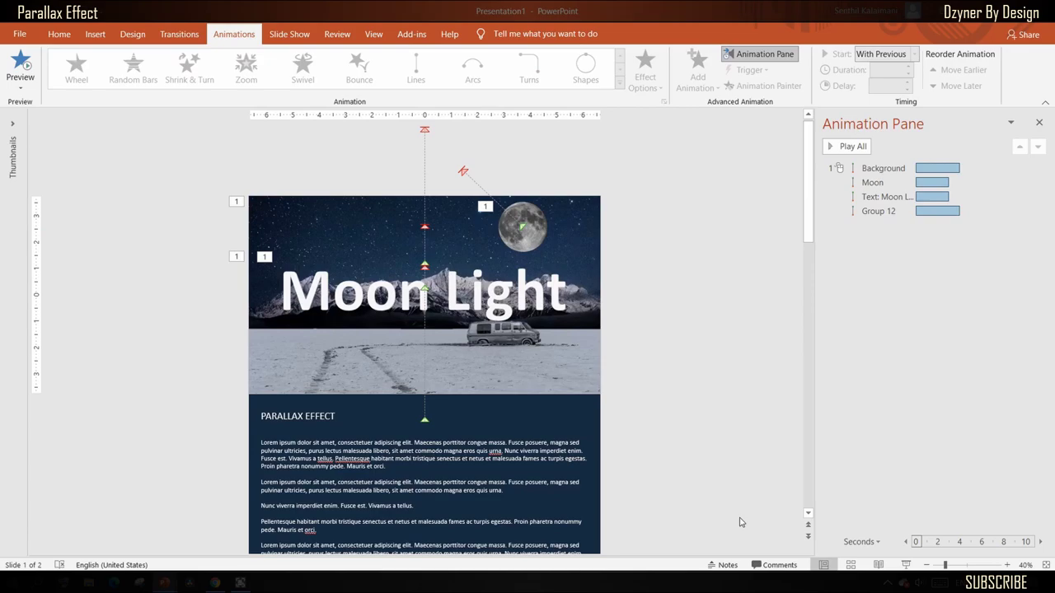